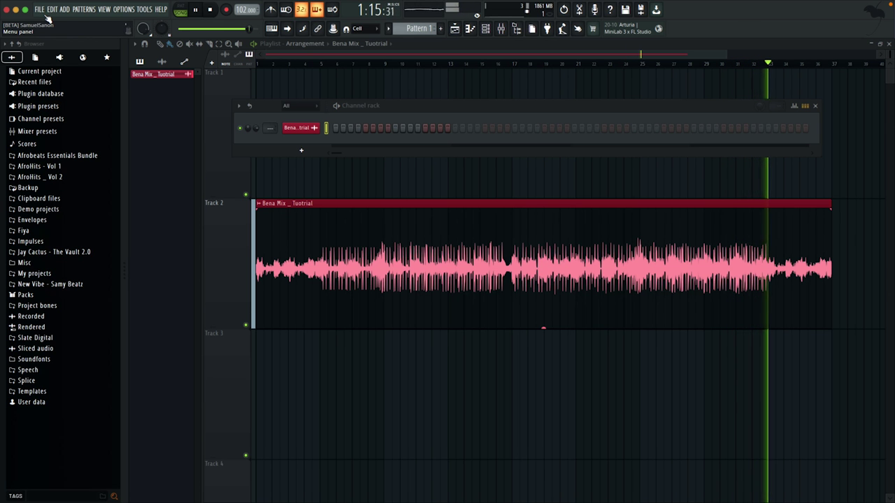
Load the WLM Meter in the last StudioRack slot and set its loudness target to -10.
{"action": "key", "text": "space"}
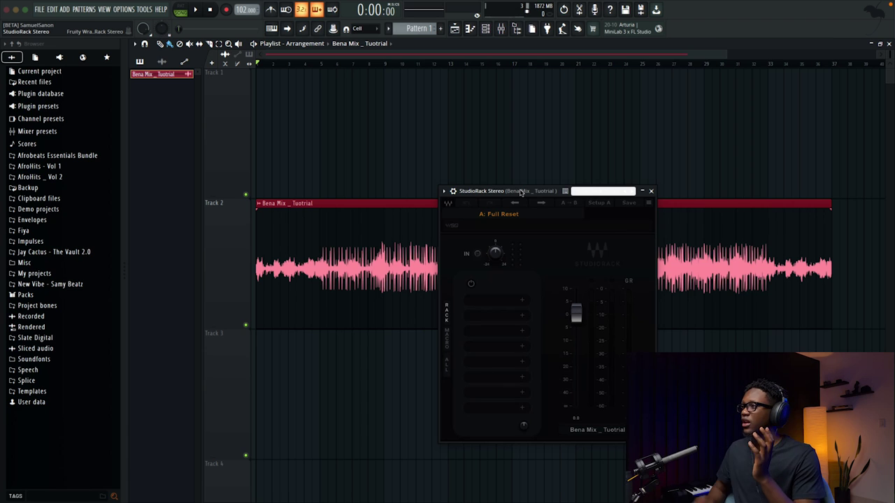
{"action": "left_click", "coordinate": [517, 400]}
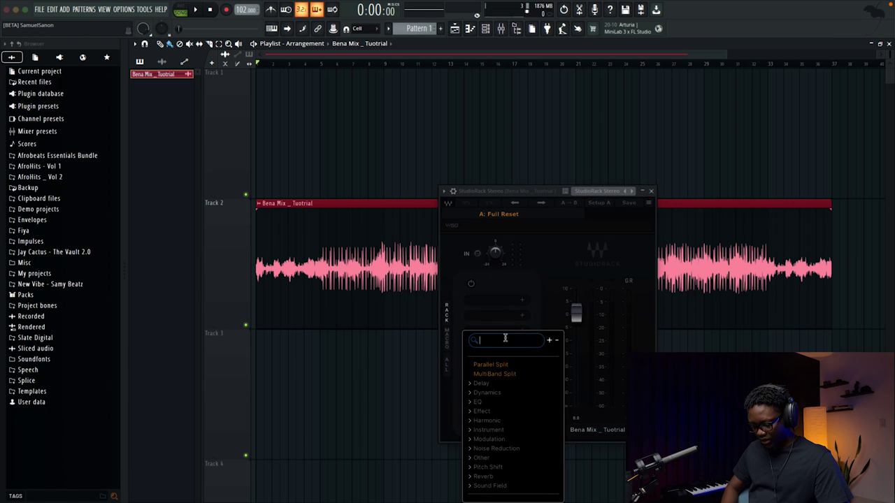
{"action": "type", "text": "wlm"}
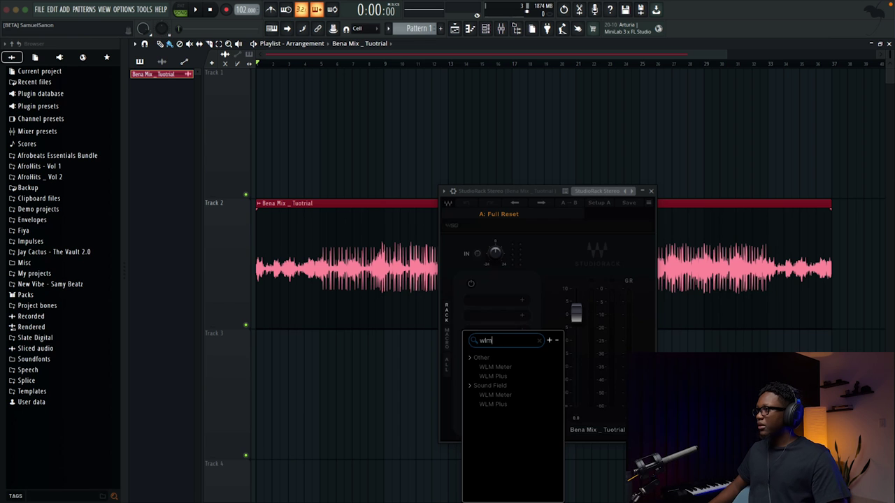
{"action": "left_click", "coordinate": [495, 395]}
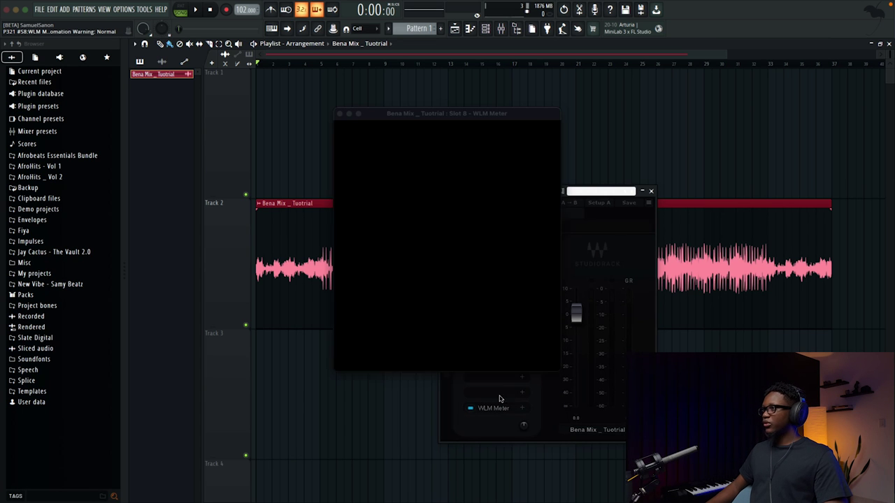
{"action": "left_click_drag", "start_coordinate": [435, 117], "coordinate": [358, 110]}
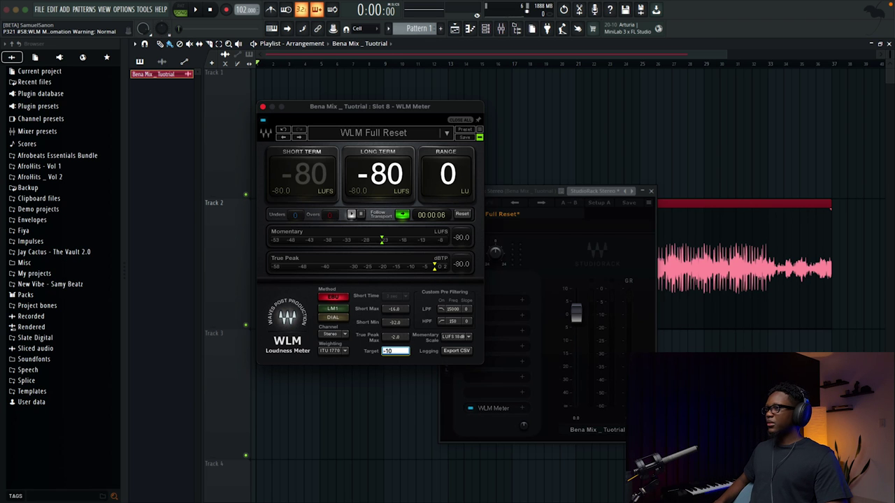
{"action": "left_click_drag", "start_coordinate": [280, 112], "coordinate": [193, 133]}
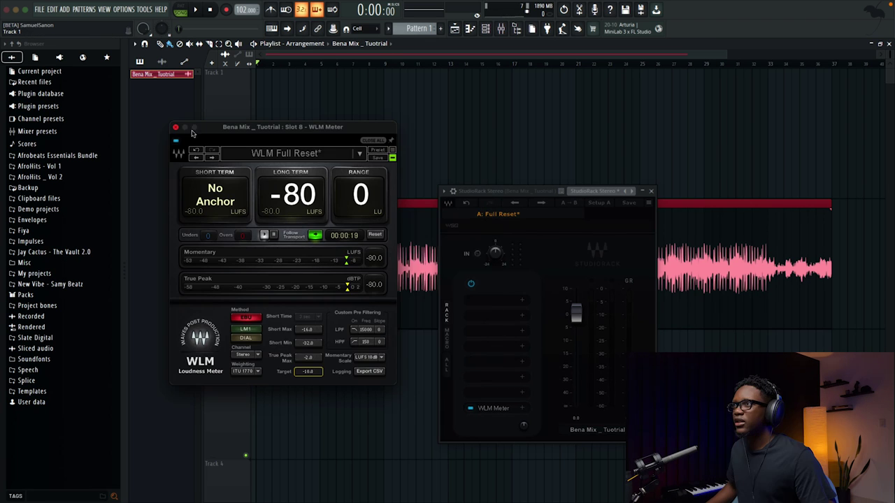
{"action": "left_click", "coordinate": [176, 128]}
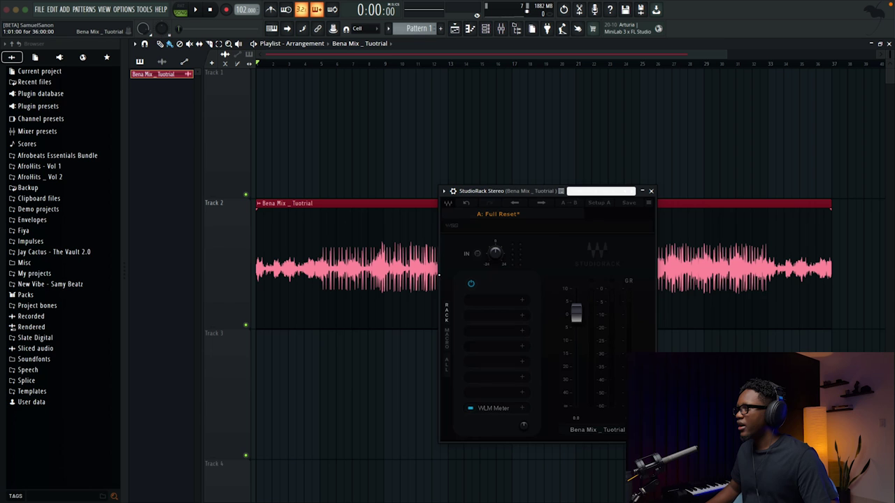
Load the BUSTERse compressor in the first StudioRack slot and raise its attack and release settings.
{"action": "left_click", "coordinate": [520, 301]}
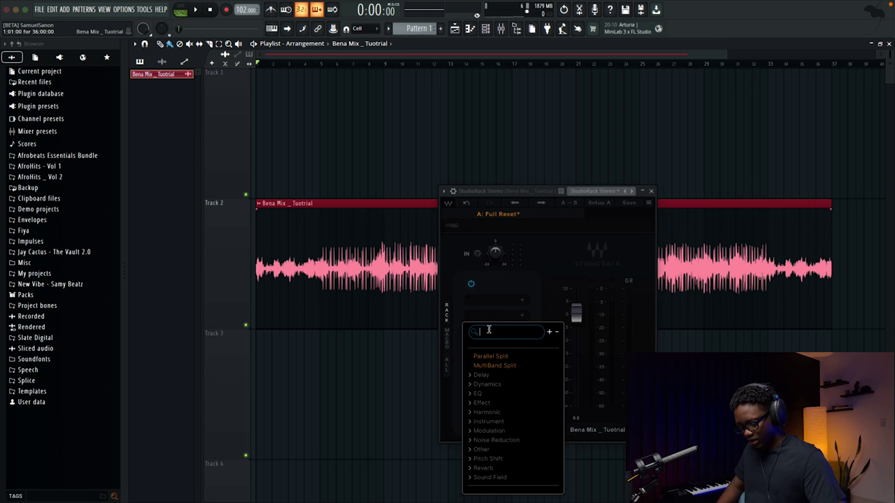
{"action": "scroll", "coordinate": [494, 403], "scroll_direction": "down", "scroll_amount": 10}
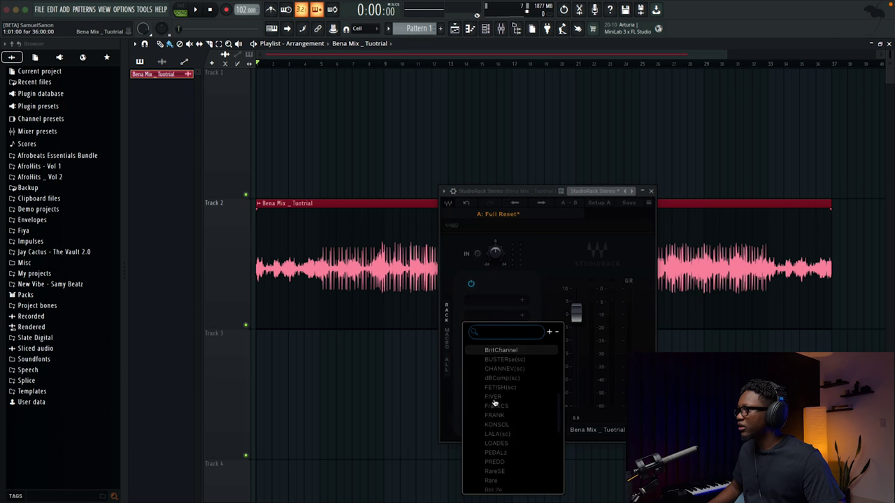
{"action": "scroll", "coordinate": [494, 403], "scroll_direction": "up", "scroll_amount": 1}
{"action": "left_click", "coordinate": [496, 385]}
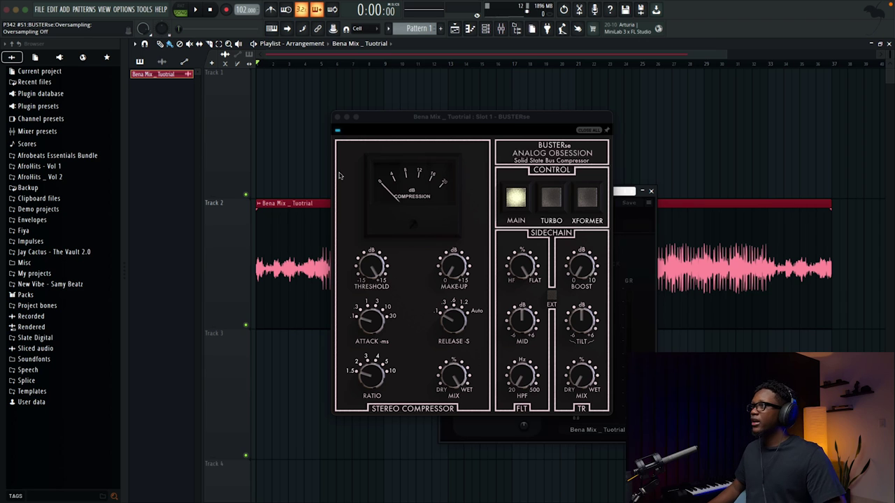
{"action": "left_click_drag", "start_coordinate": [390, 123], "coordinate": [412, 164]}
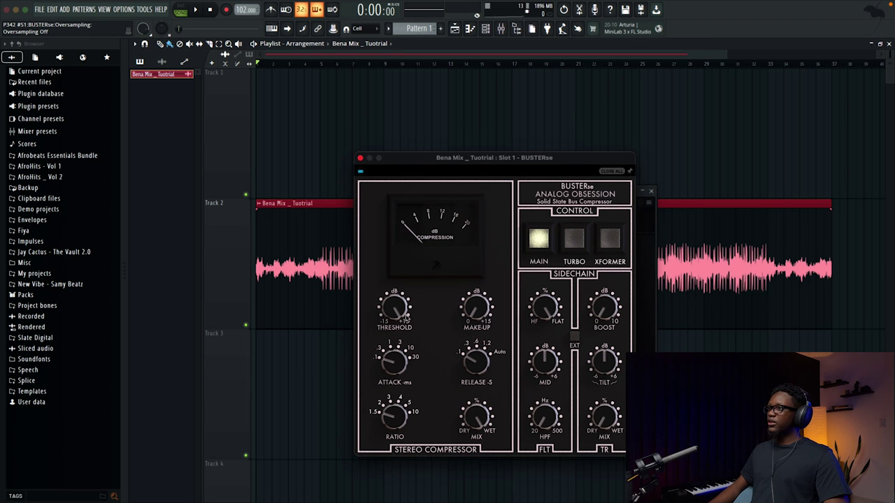
{"action": "mouse_move", "coordinate": [413, 318]}
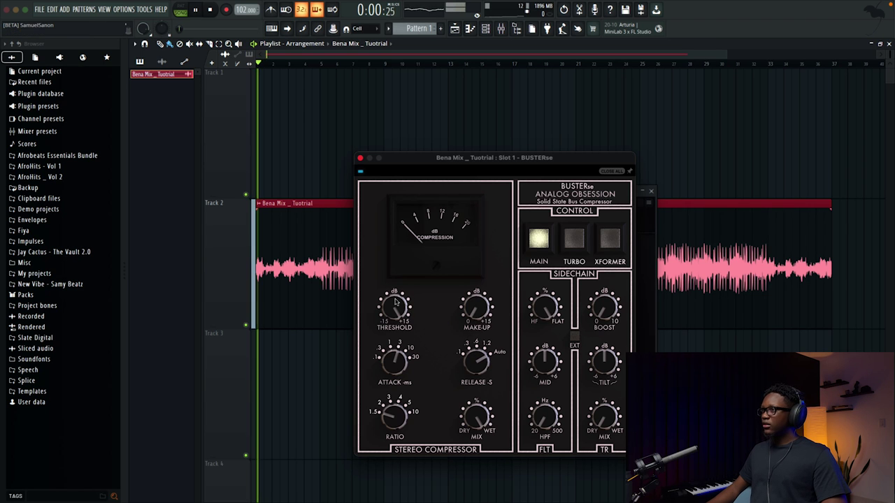
Play the mix from bar 25 and reopen StudioRack Stereo from the mixer insert holding the mix.
{"action": "left_click", "coordinate": [651, 190]}
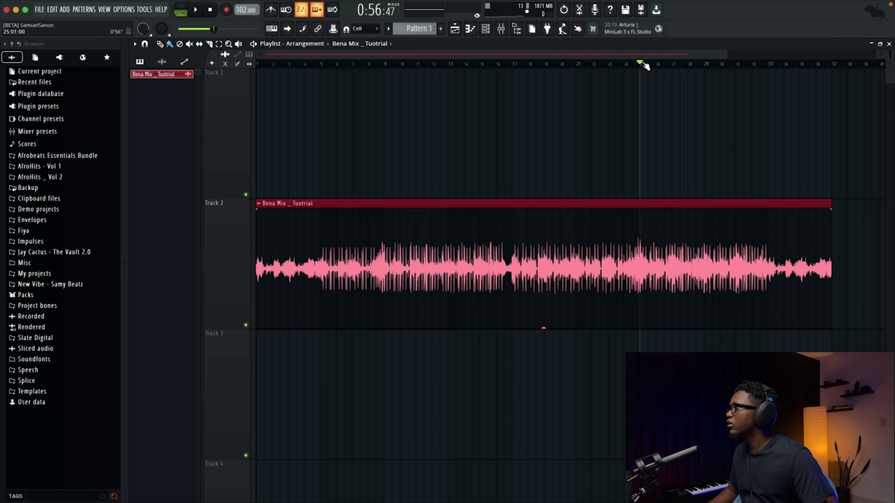
{"action": "key", "text": "space"}
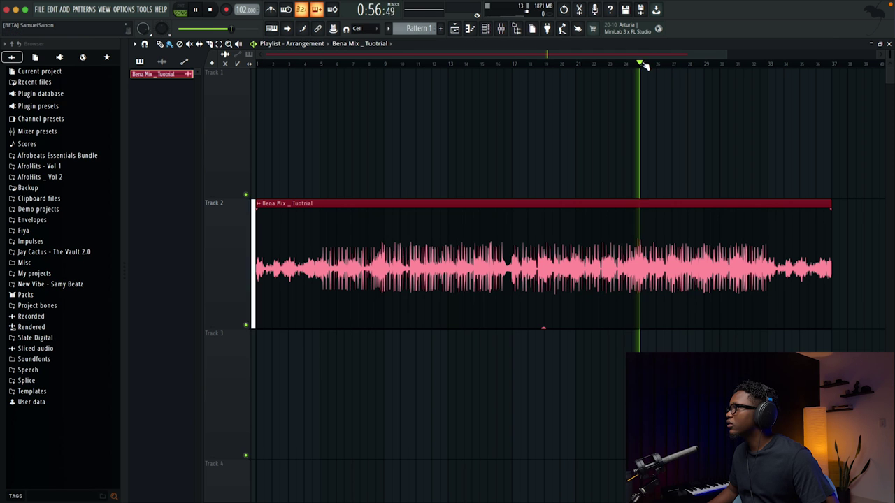
{"action": "left_click", "coordinate": [501, 29]}
{"action": "left_click", "coordinate": [834, 77]}
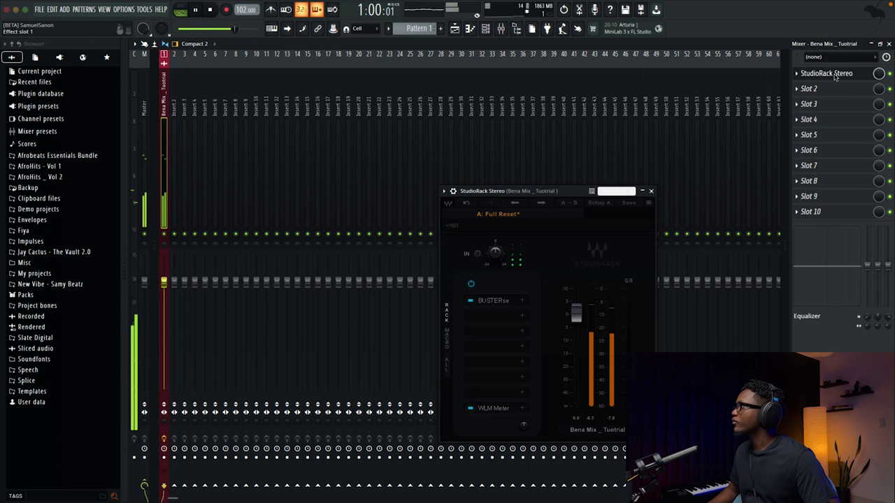
{"action": "key", "text": "F9"}
{"action": "key", "text": "space"}
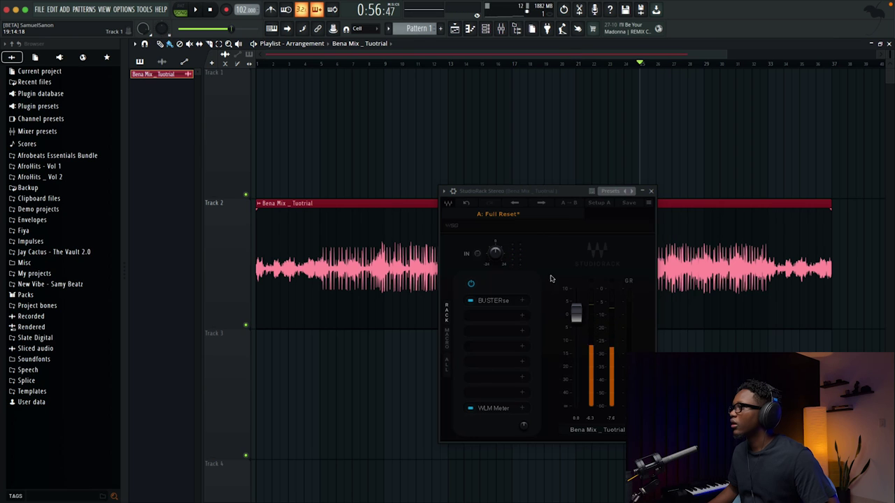
Open the WLM Meter from the rack, pin it so it stays open, and place it beside the other plugin windows.
{"action": "left_click", "coordinate": [493, 408]}
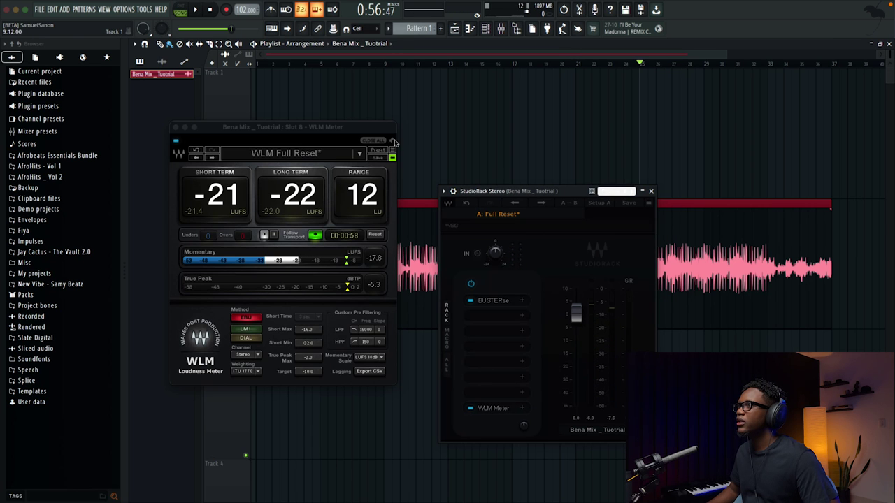
{"action": "left_click", "coordinate": [393, 141]}
{"action": "left_click", "coordinate": [493, 408]}
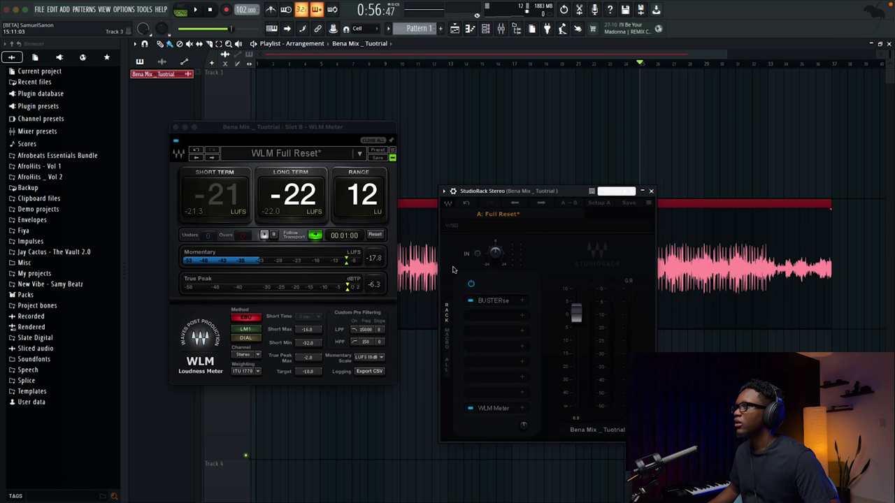
{"action": "left_click", "coordinate": [392, 142]}
{"action": "left_click_drag", "start_coordinate": [360, 124], "coordinate": [307, 130]}
Raise the BUSTERse threshold above 4.1 dB while auditioning the loud section, and lower the compressor mix to 56%.
{"action": "key", "text": "space"}
{"action": "left_click", "coordinate": [493, 301]}
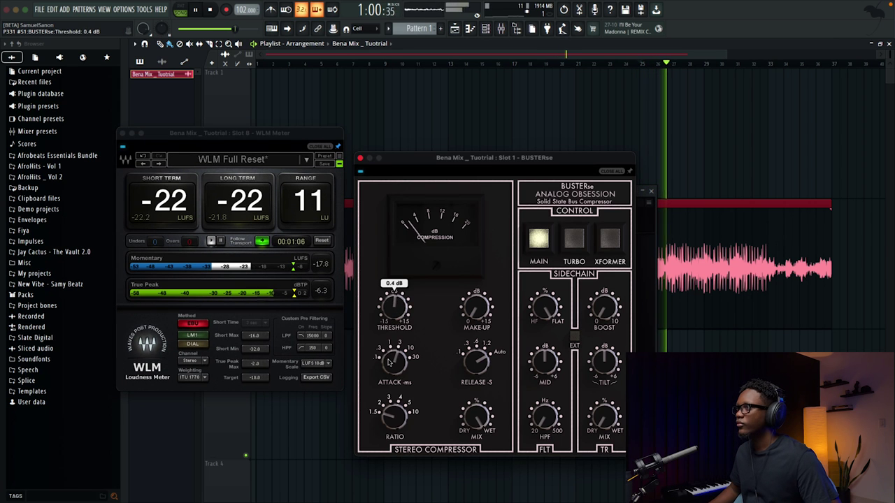
{"action": "left_click_drag", "start_coordinate": [395, 316], "coordinate": [391, 305]}
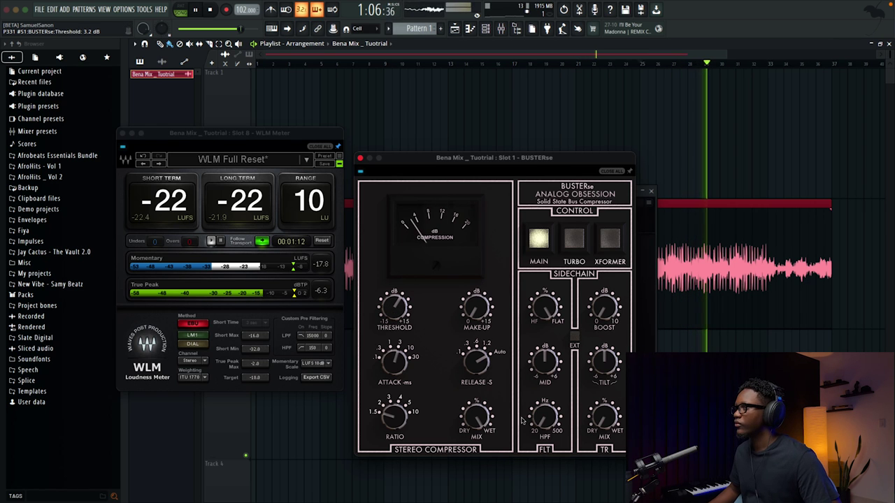
{"action": "key", "text": "space"}
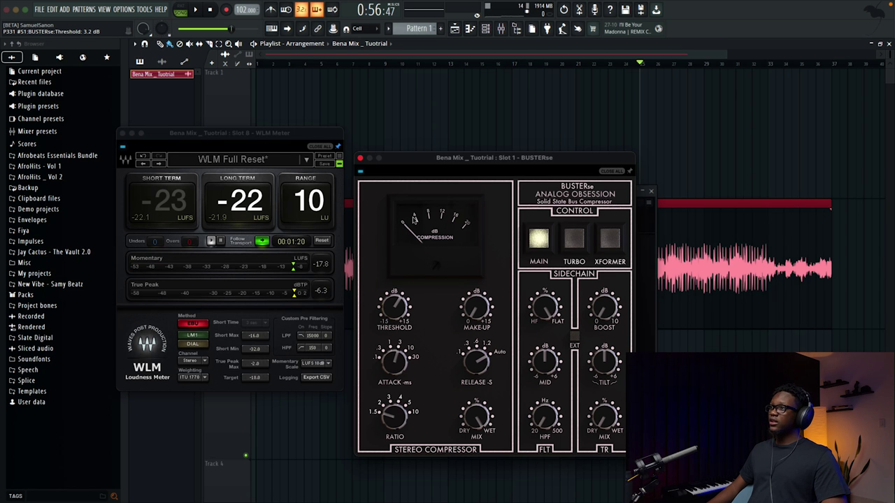
{"action": "key", "text": "space"}
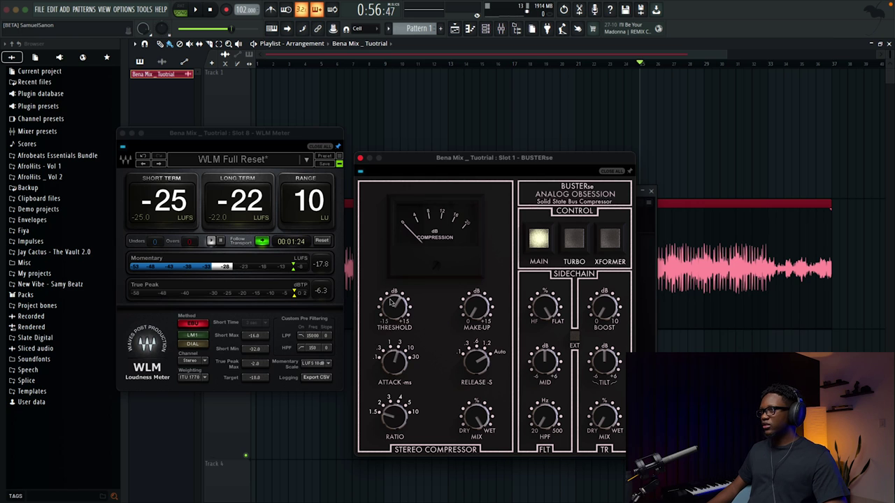
{"action": "key", "text": "space"}
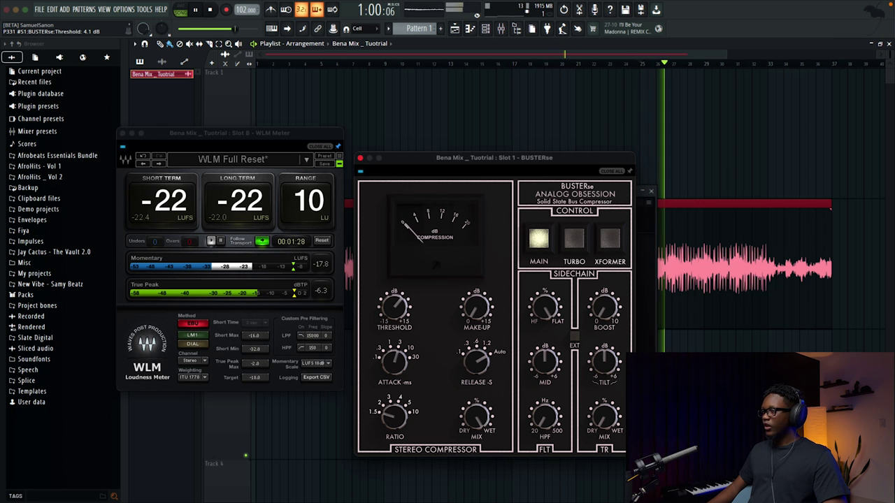
{"action": "key", "text": "space"}
{"action": "left_click_drag", "start_coordinate": [391, 312], "coordinate": [392, 305]}
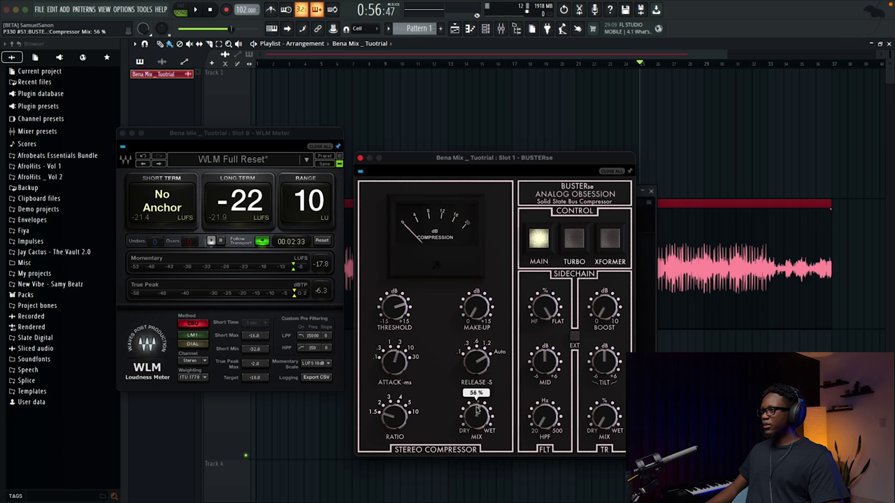
{"action": "left_click", "coordinate": [360, 158]}
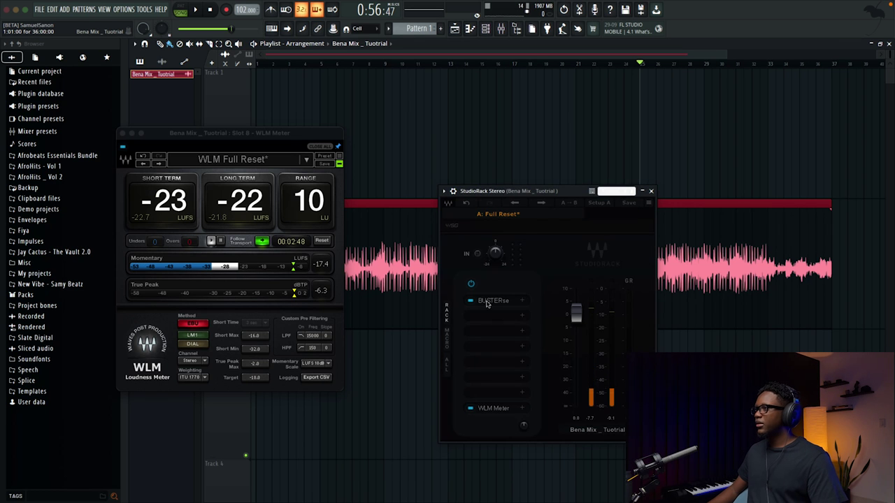
Load the MannyM EQ in the second StudioRack slot and boost its fourth band at 12.5k.
{"action": "left_click", "coordinate": [523, 316]}
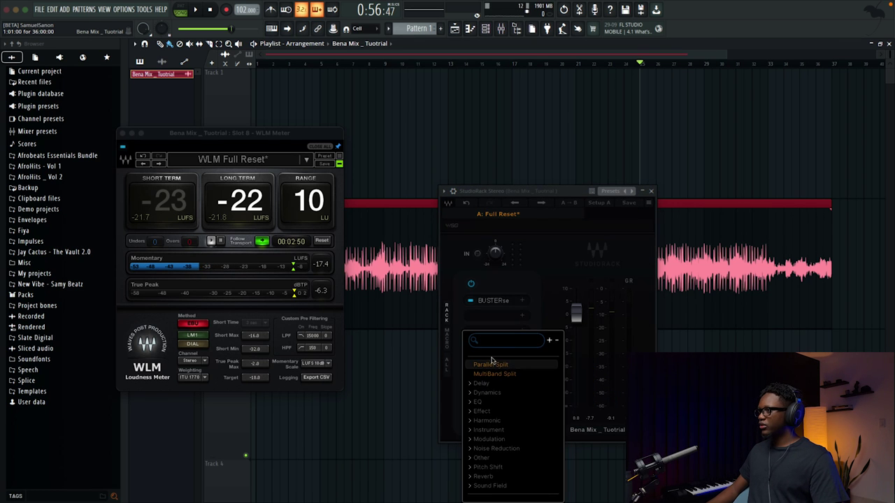
{"action": "left_click", "coordinate": [495, 341]}
{"action": "type", "text": "many"}
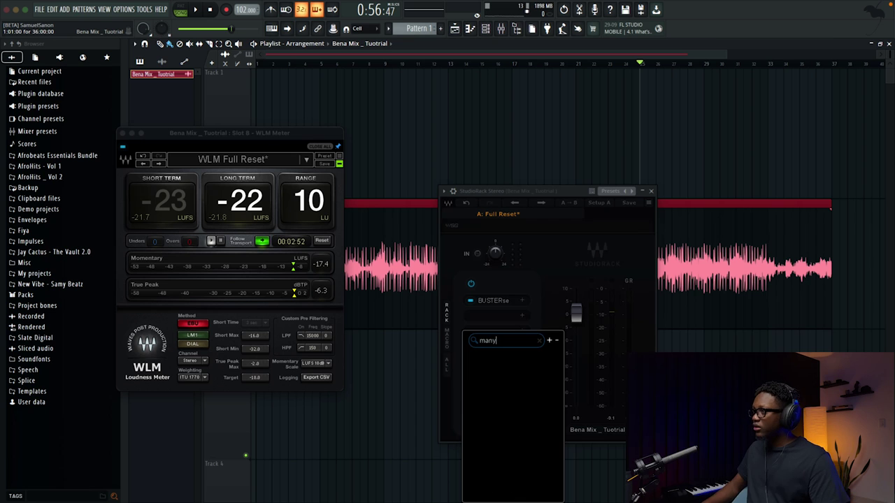
{"action": "key", "text": "BackSpace"}
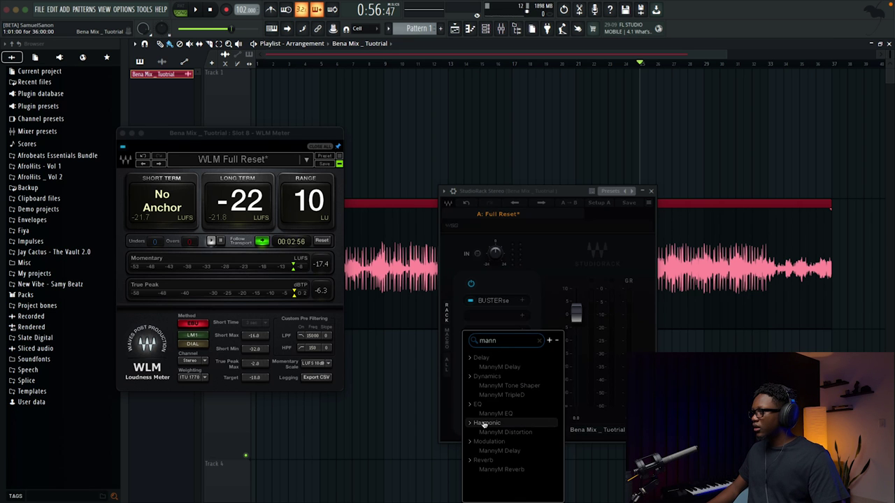
{"action": "left_click", "coordinate": [504, 414]}
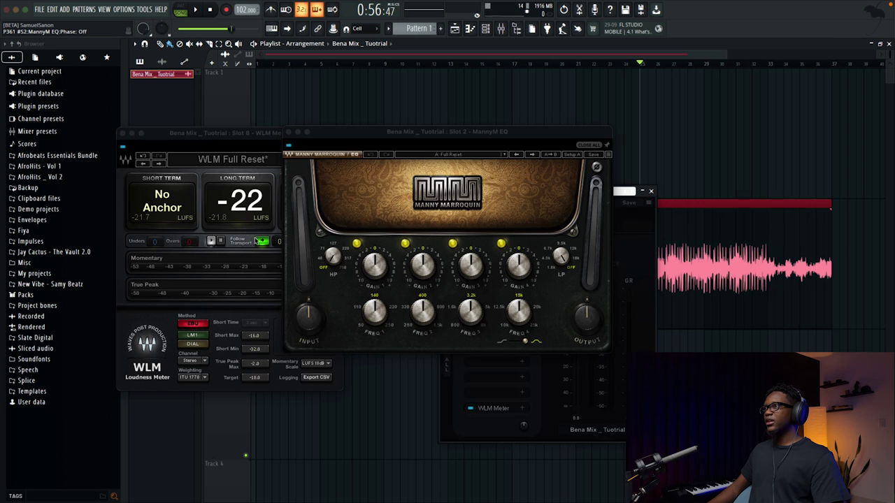
{"action": "left_click_drag", "start_coordinate": [367, 133], "coordinate": [355, 191]}
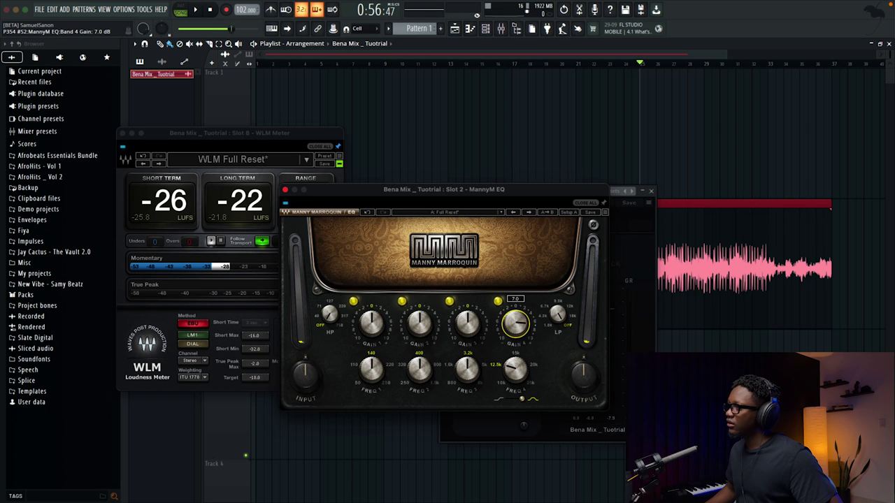
Set the MannyM EQ band 4 gain to about 4 dB while auditioning the mix.
{"action": "key", "text": "space"}
{"action": "left_click_drag", "start_coordinate": [517, 326], "coordinate": [517, 326]}
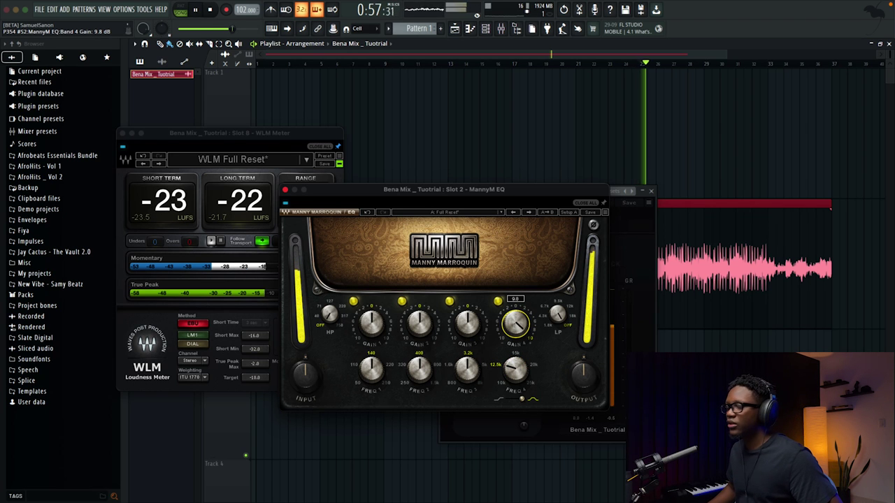
{"action": "key", "text": "space"}
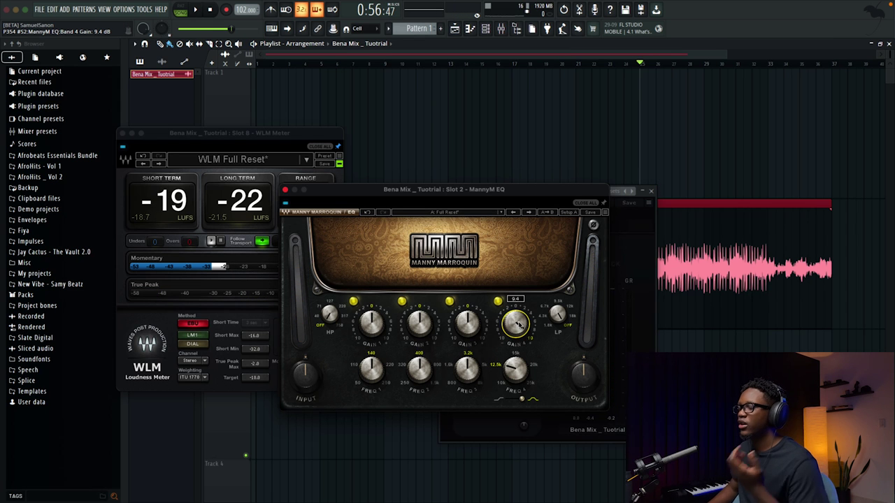
{"action": "key", "text": "space"}
{"action": "left_click_drag", "start_coordinate": [521, 323], "coordinate": [521, 338]}
{"action": "mouse_move", "coordinate": [336, 192]}
{"action": "left_mouse_down"}
{"action": "mouse_move", "coordinate": [362, 194]}
{"action": "mouse_move", "coordinate": [350, 197]}
{"action": "left_mouse_up"}
{"action": "key", "text": "space"}
Compare the mix with the MannyM EQ bypassed and re-enabled during playback.
{"action": "key", "text": "space"}
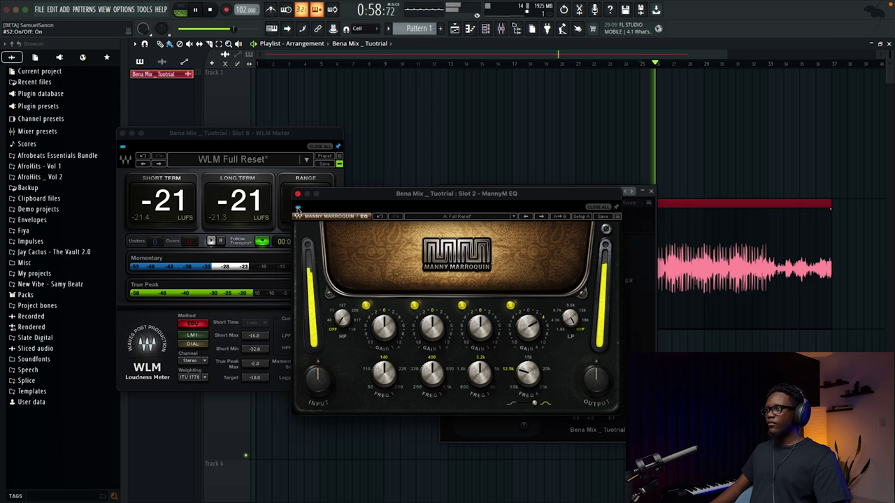
{"action": "left_click", "coordinate": [298, 209]}
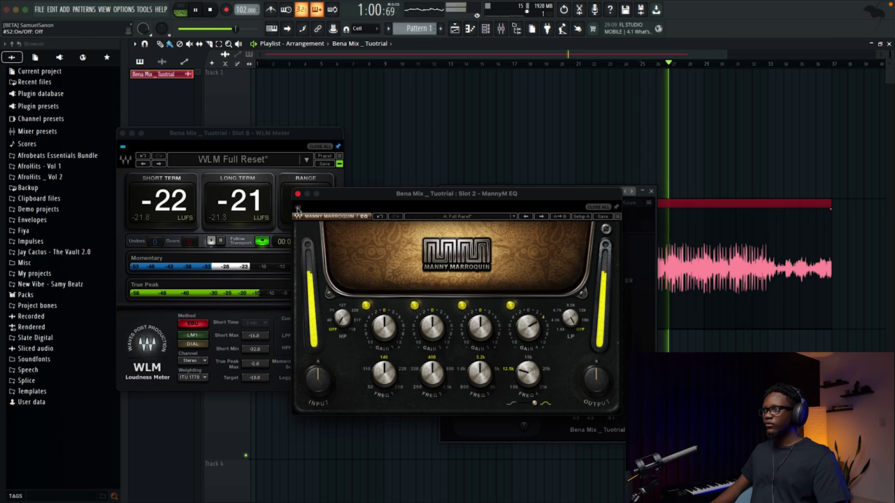
{"action": "left_click", "coordinate": [298, 209]}
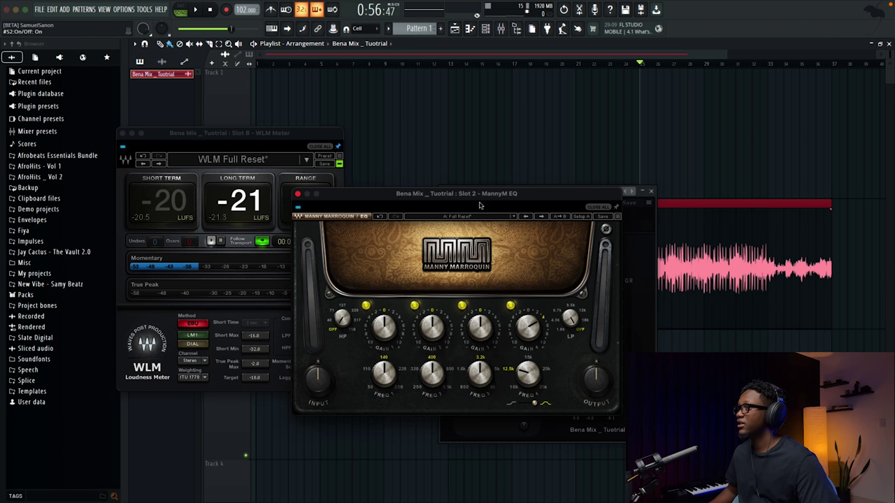
Fine-tune the MannyM EQ band 4 gain while auditioning the mix, and close the EQ window.
{"action": "key", "text": "space"}
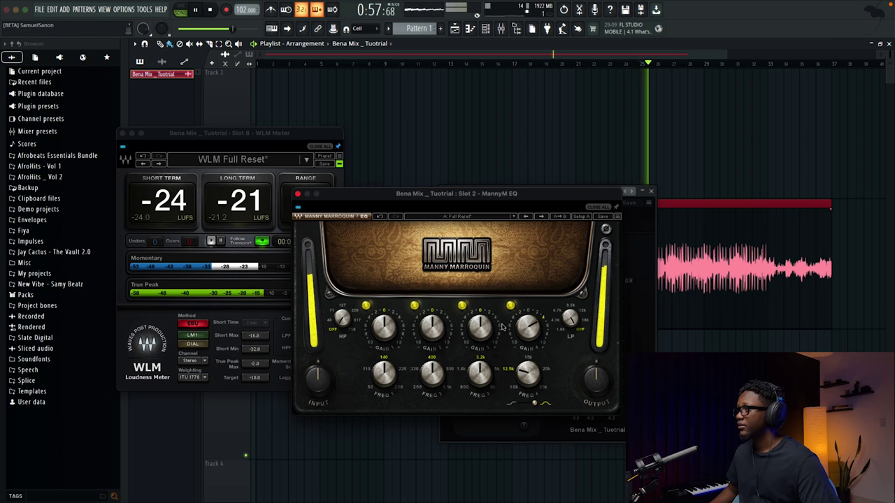
{"action": "left_click_drag", "start_coordinate": [526, 326], "coordinate": [526, 322]}
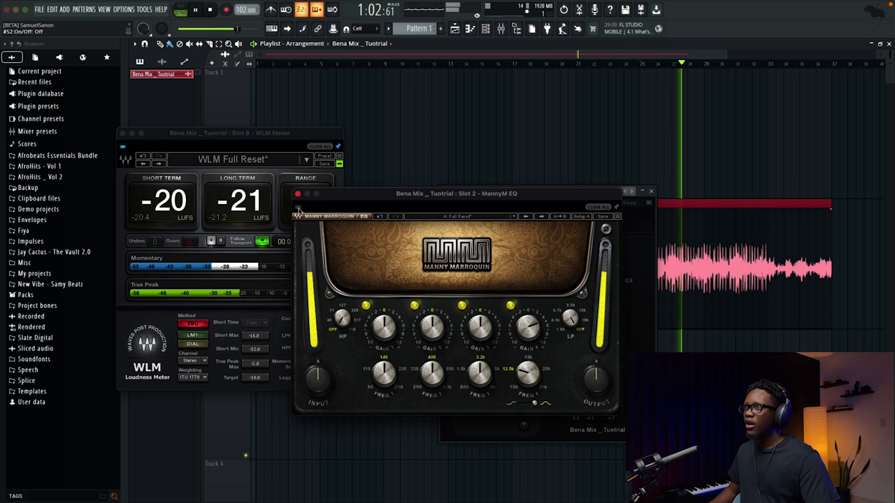
{"action": "key", "text": "space"}
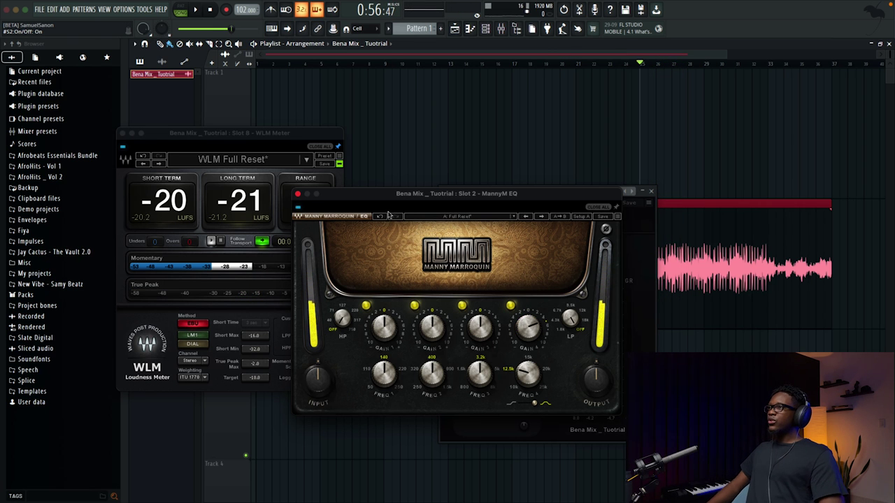
{"action": "left_click_drag", "start_coordinate": [382, 201], "coordinate": [318, 200]}
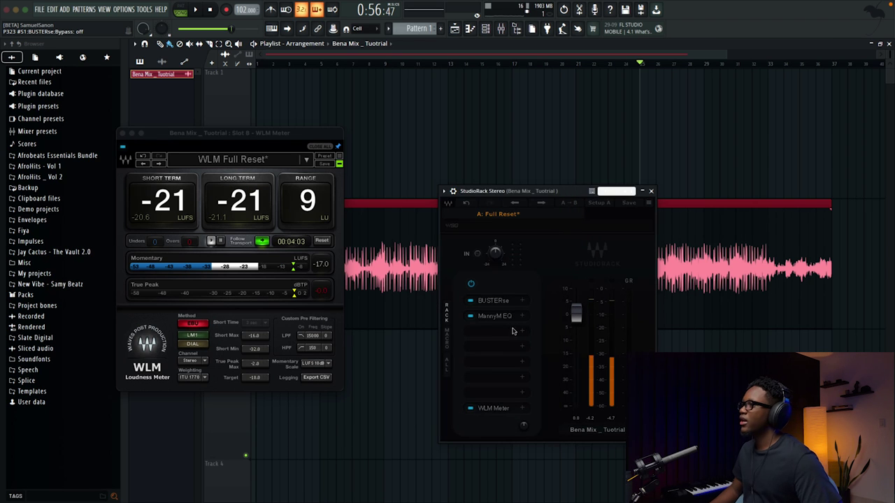
Load the F6 in the third StudioRack slot and audition the mix through it.
{"action": "left_click", "coordinate": [522, 331]}
{"action": "type", "text": "f"}
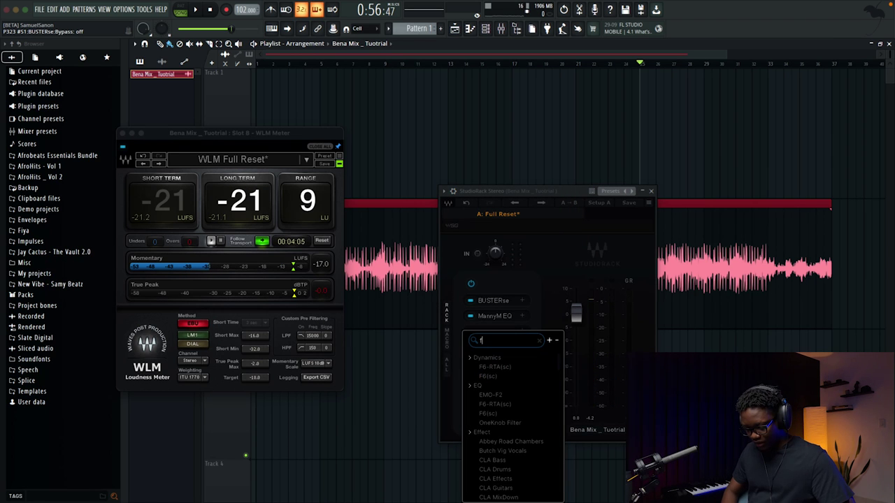
{"action": "type", "text": "6"}
{"action": "left_click", "coordinate": [488, 376]}
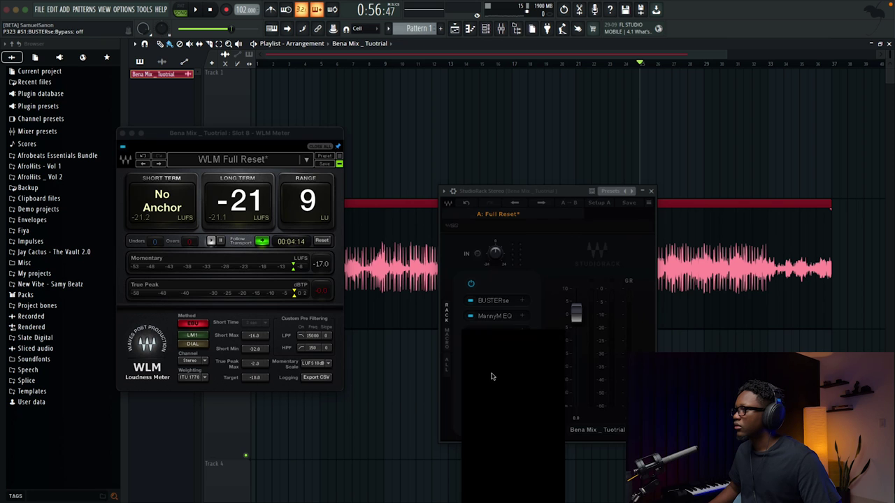
{"action": "key", "text": "space"}
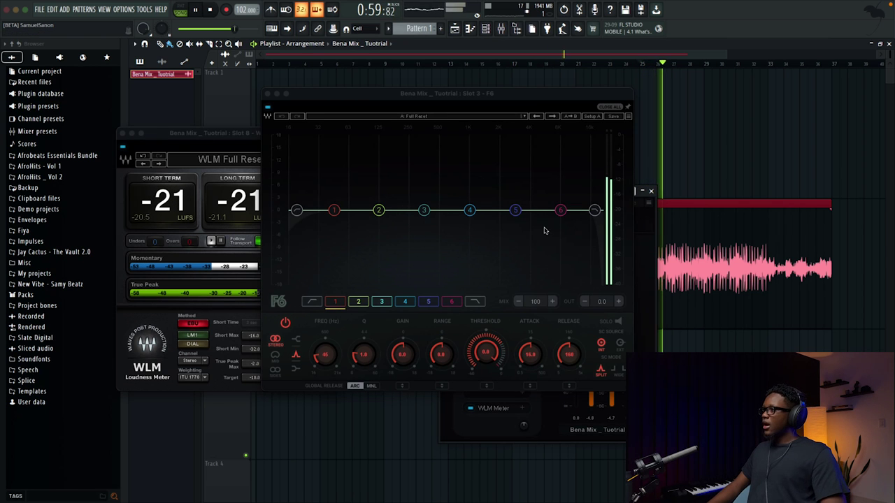
{"action": "key", "text": "space"}
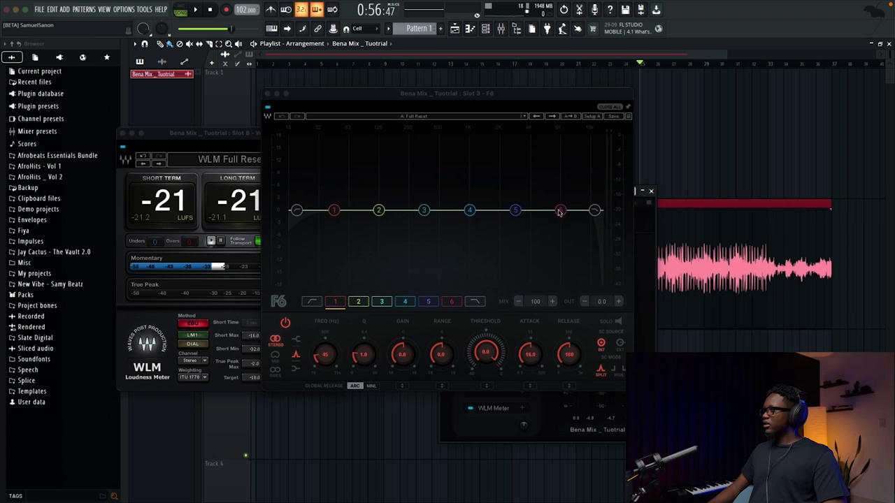
Move the F6 low-pass filter to the top of the spectrum, and set band 6 to about 15.7 kHz and -1.6 dB while soloed.
{"action": "left_click_drag", "start_coordinate": [559, 212], "coordinate": [593, 223]}
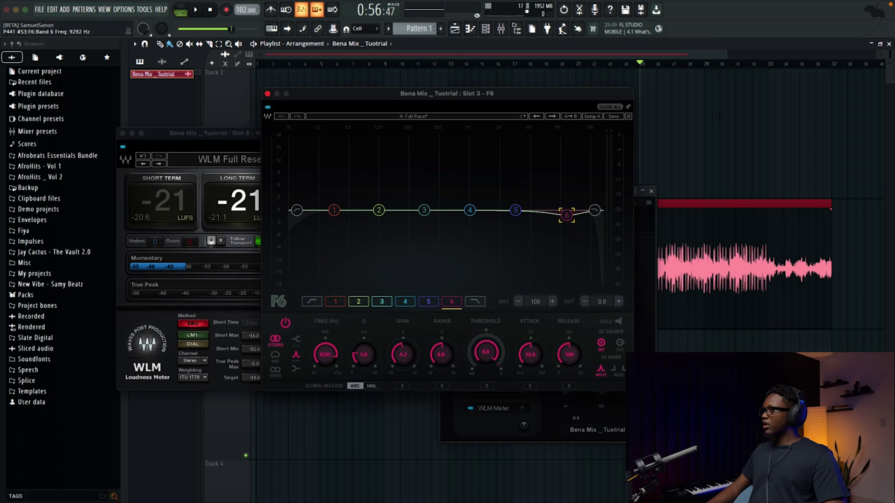
{"action": "left_click", "coordinate": [595, 212]}
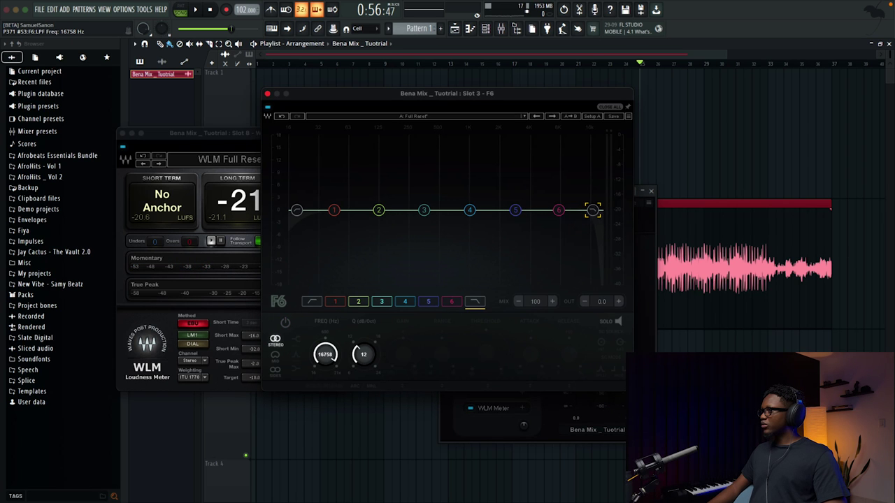
{"action": "left_click", "coordinate": [565, 210]}
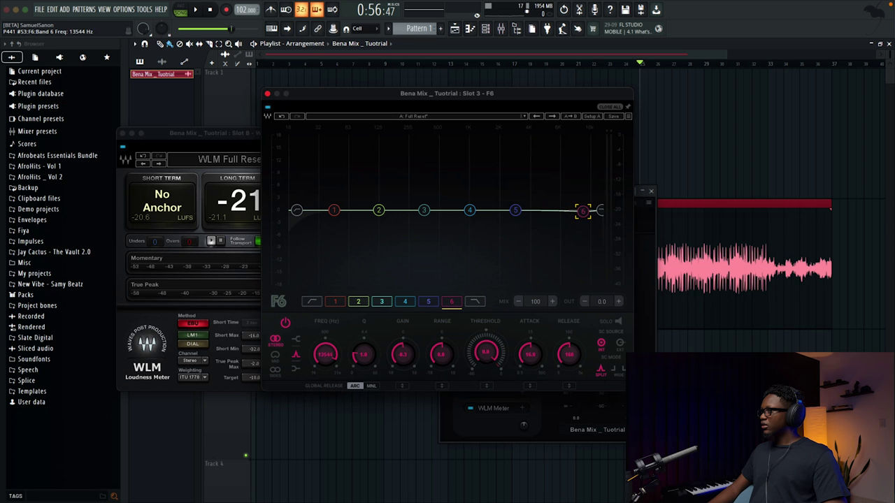
{"action": "key", "text": "space"}
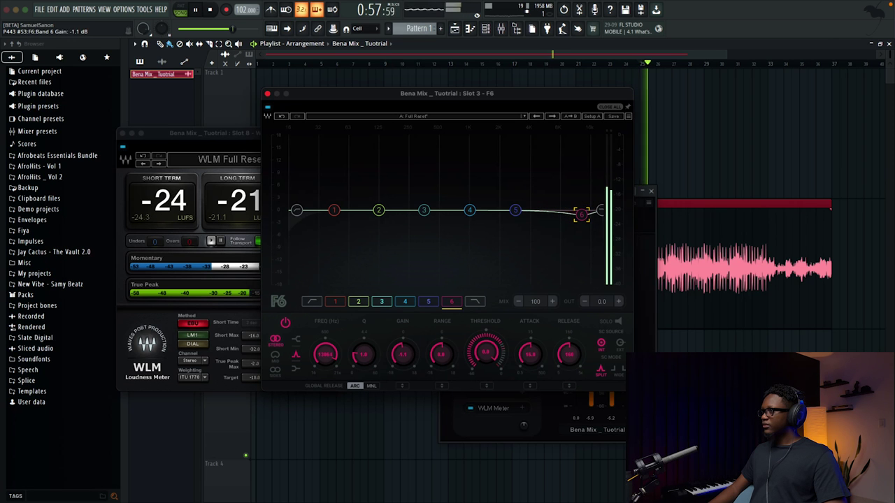
{"action": "left_click", "coordinate": [618, 322]}
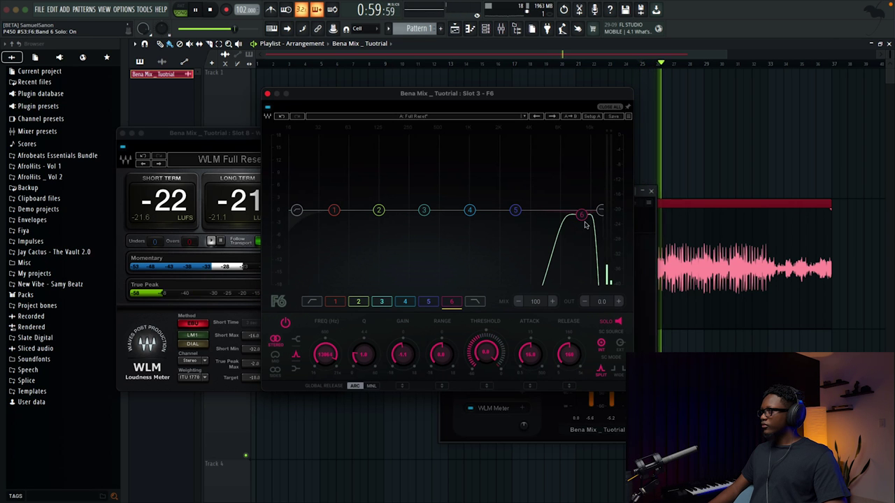
{"action": "left_click_drag", "start_coordinate": [581, 214], "coordinate": [589, 216]}
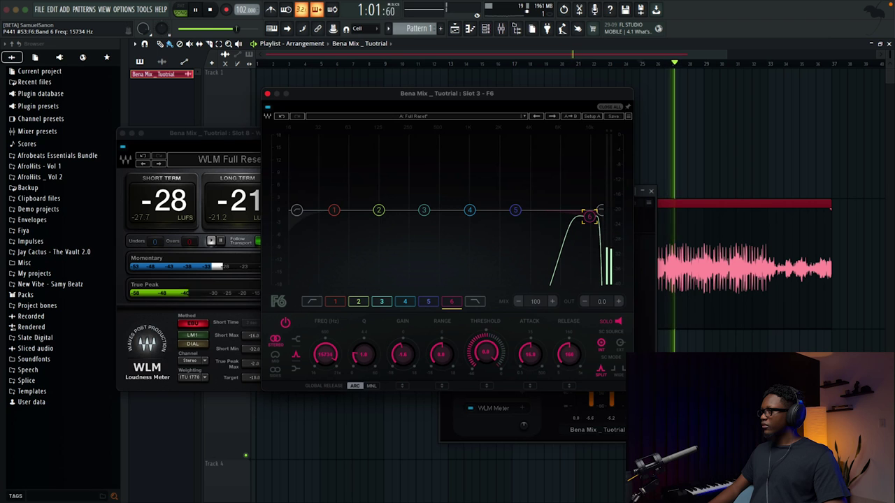
Set the F6 band 6 threshold to -30.5 dB, and its range to about -2.7 dB while auditioning with the band unsoloed.
{"action": "left_click_drag", "start_coordinate": [480, 368], "coordinate": [479, 408]}
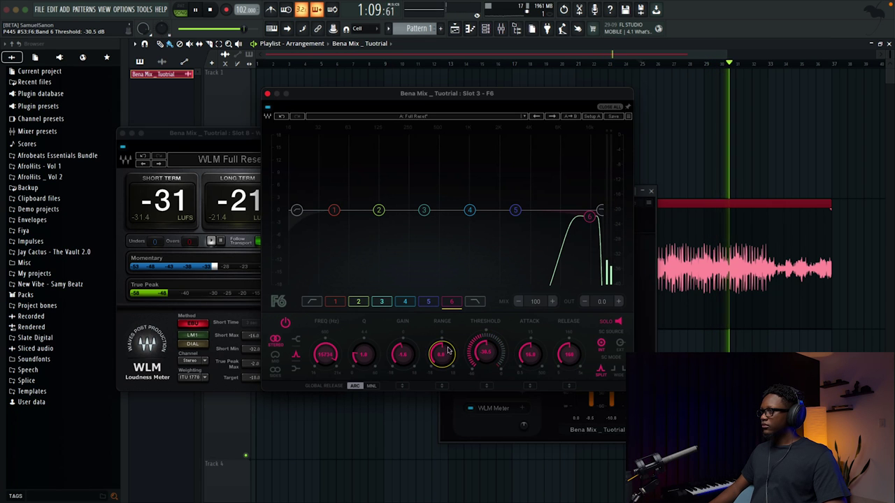
{"action": "left_click_drag", "start_coordinate": [441, 354], "coordinate": [442, 356]}
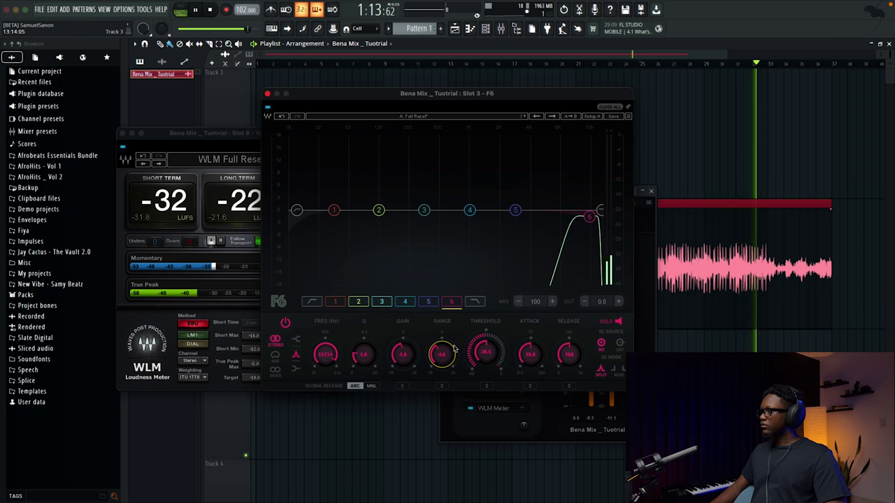
{"action": "left_click", "coordinate": [618, 320]}
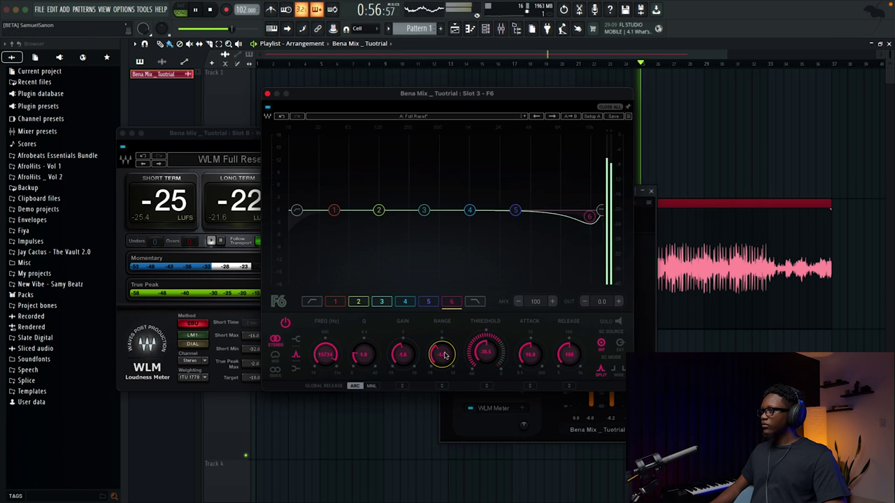
{"action": "left_click_drag", "start_coordinate": [444, 356], "coordinate": [445, 354]}
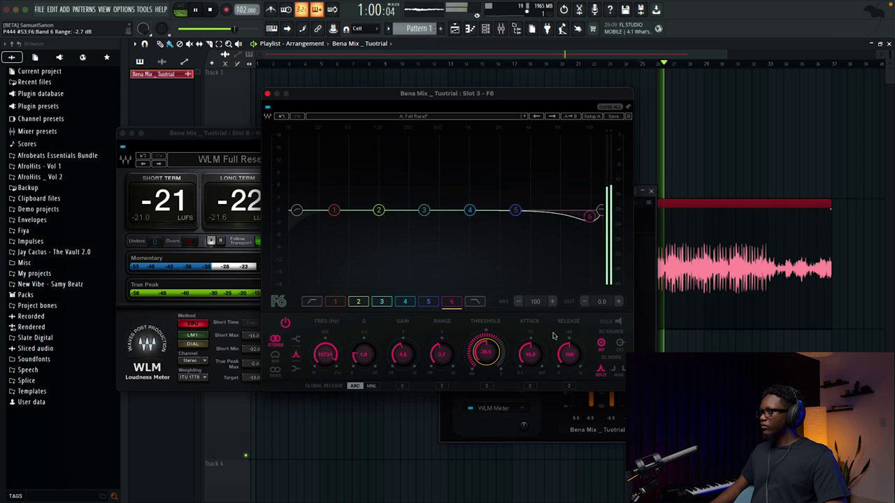
Narrow the Q of F6 band 6 while it is soloed, restore the full signal and close the F6 window.
{"action": "left_click", "coordinate": [618, 321]}
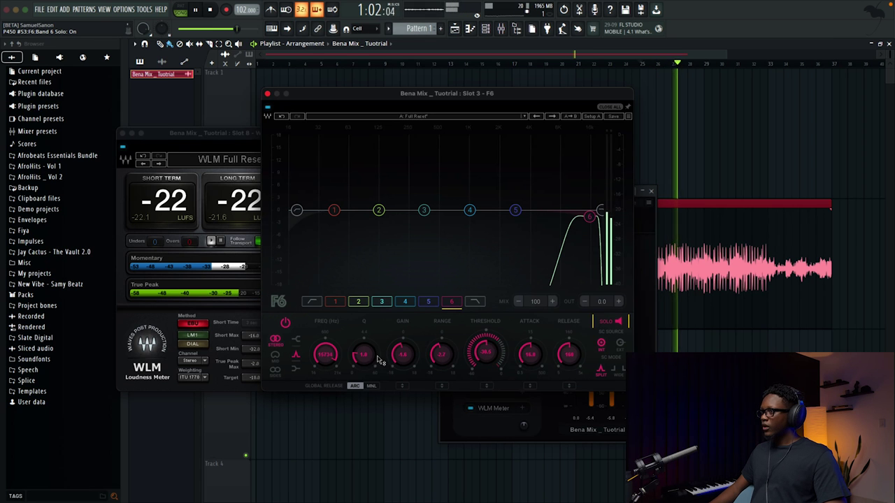
{"action": "left_click_drag", "start_coordinate": [364, 354], "coordinate": [364, 356]}
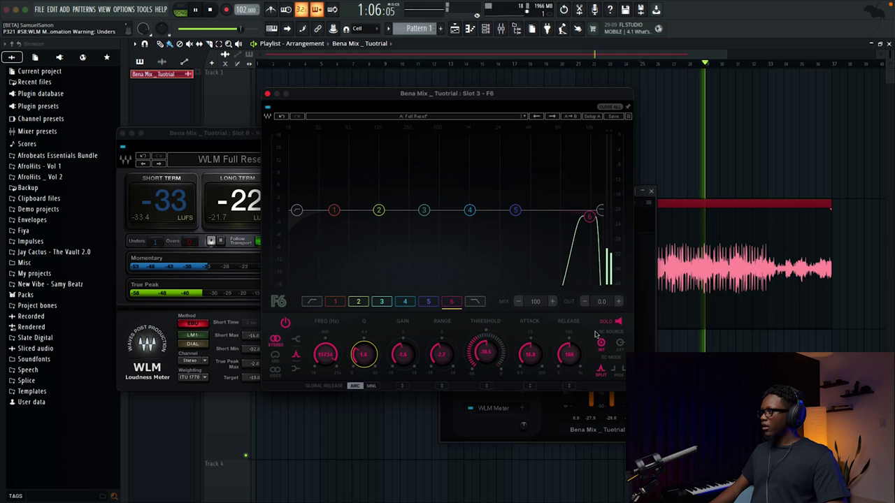
{"action": "left_click", "coordinate": [617, 321]}
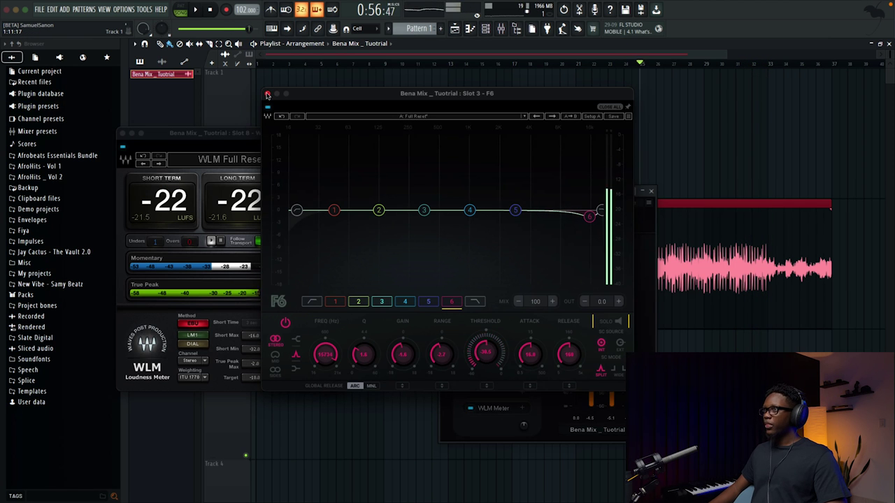
{"action": "left_click", "coordinate": [267, 95]}
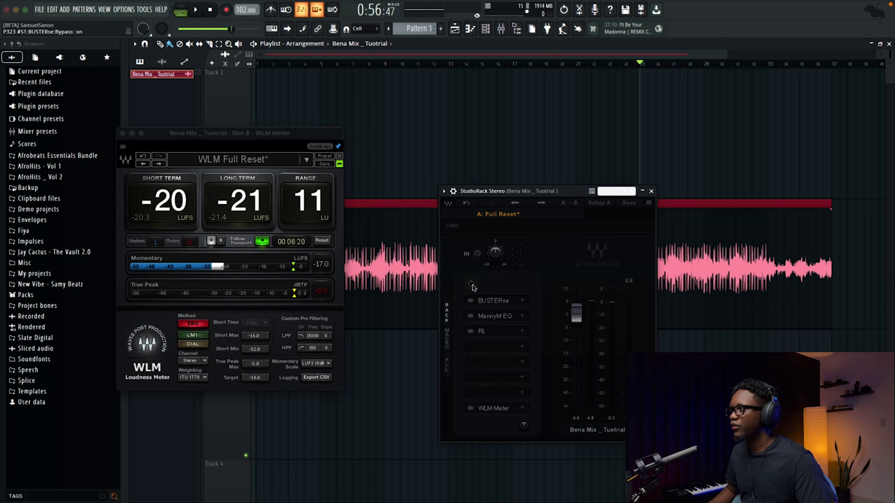
Compare the mix with the whole StudioRack chain bypassed and re-enabled during playback.
{"action": "key", "text": "space"}
{"action": "left_click", "coordinate": [471, 285]}
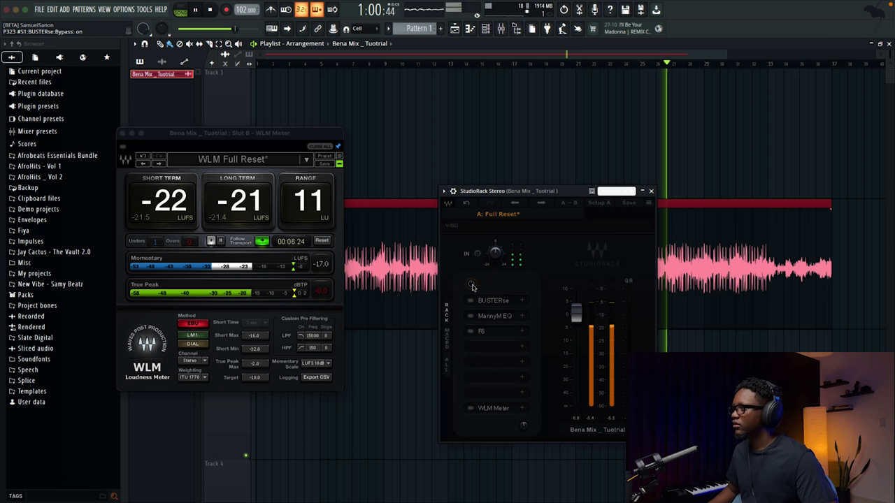
{"action": "left_click", "coordinate": [471, 285]}
{"action": "left_click", "coordinate": [471, 286]}
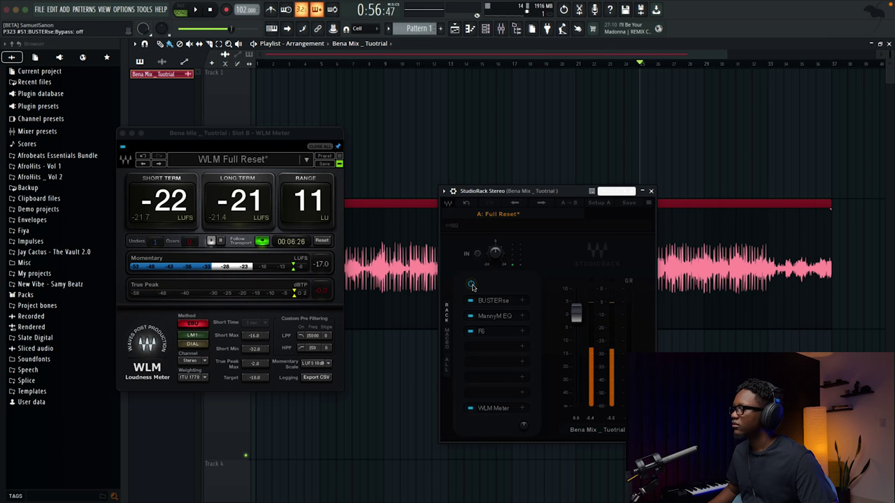
Load the Aphex Vintage Exciter in the fourth StudioRack slot.
{"action": "left_click", "coordinate": [523, 348]}
{"action": "type", "text": "aphe"}
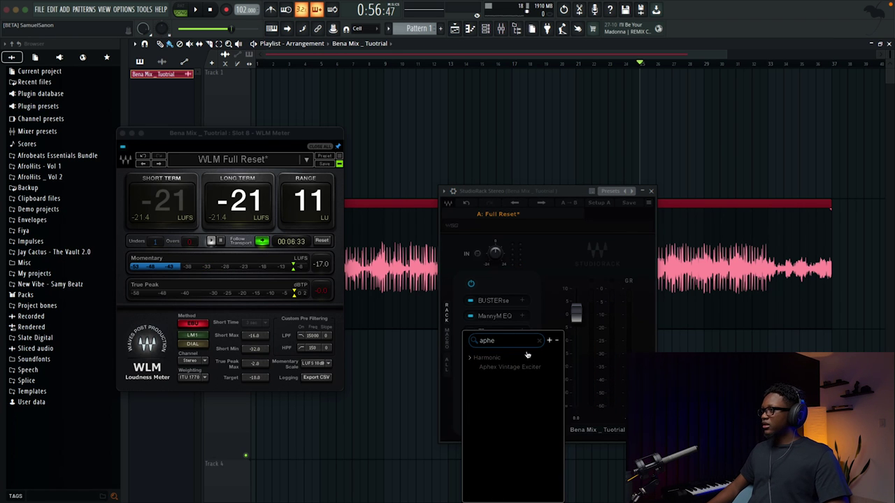
{"action": "left_click", "coordinate": [528, 367]}
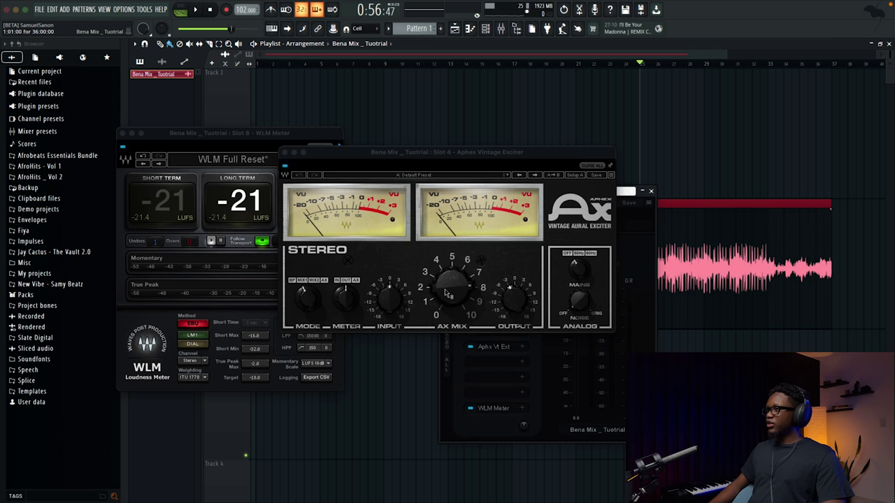
Set the exciter's AX Mix to about 3.13 while auditioning the mix, comparing against the exciter bypassed.
{"action": "key", "text": "space"}
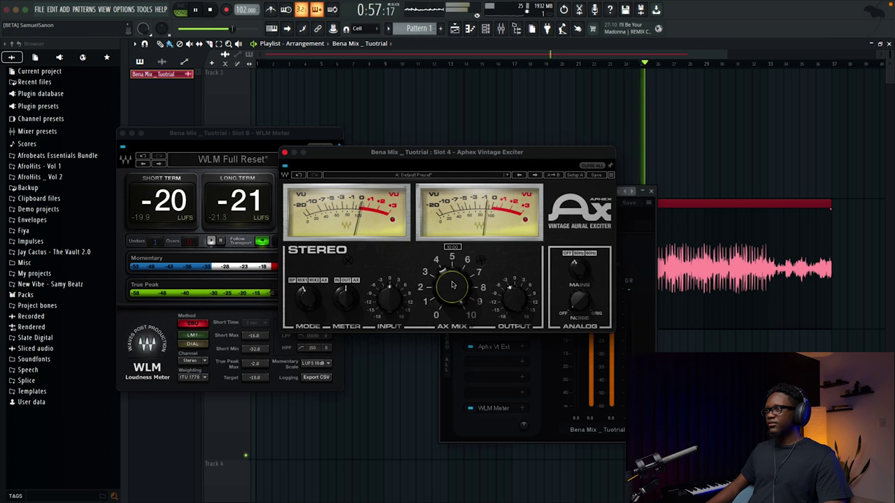
{"action": "left_click_drag", "start_coordinate": [452, 285], "coordinate": [452, 320]}
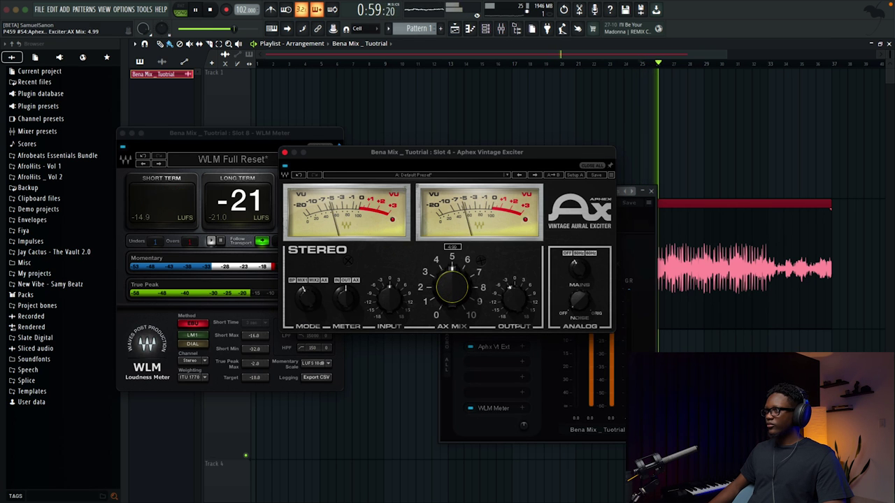
{"action": "left_click_drag", "start_coordinate": [452, 266], "coordinate": [452, 272]}
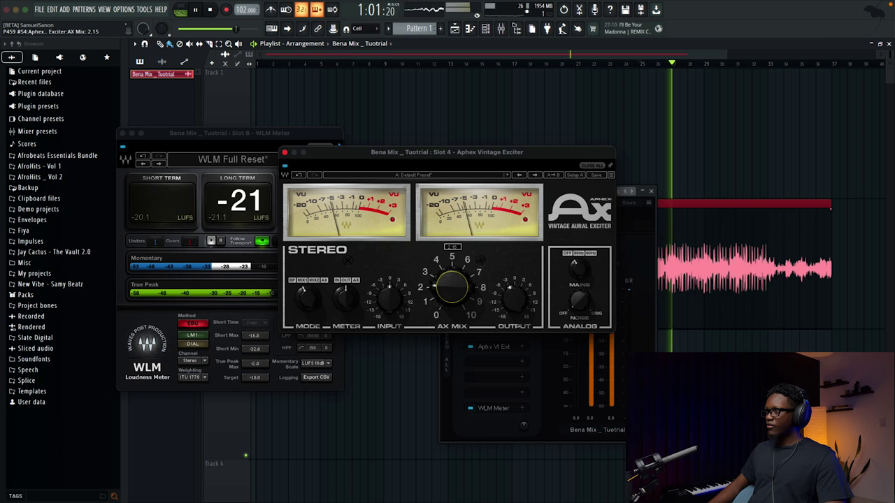
{"action": "left_click", "coordinate": [286, 167]}
{"action": "left_click", "coordinate": [286, 167]}
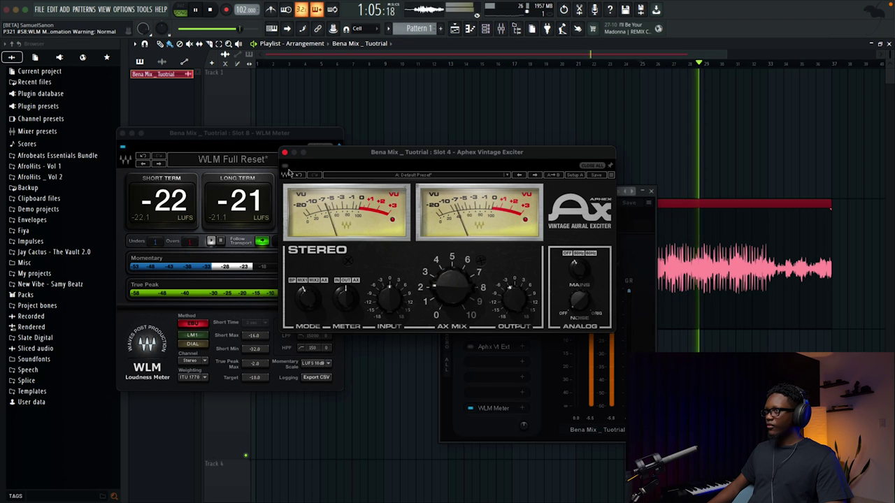
{"action": "left_click_drag", "start_coordinate": [442, 273], "coordinate": [453, 286]}
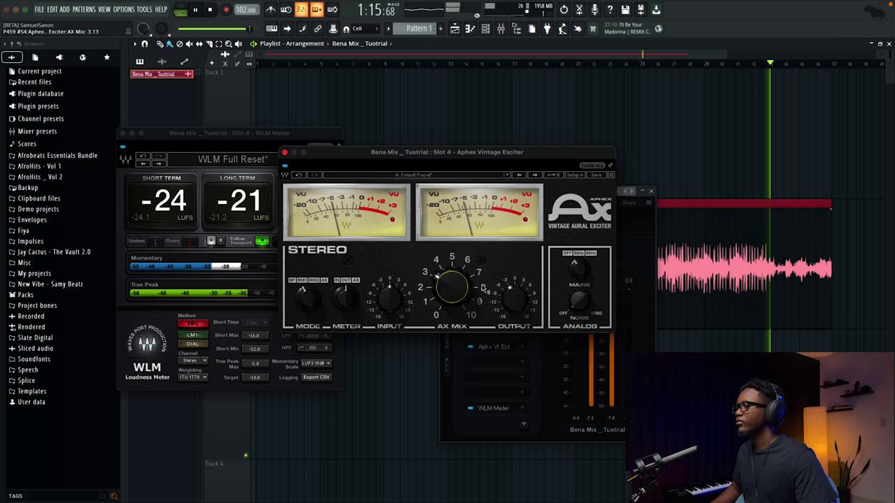
Compare the loud section with the Aphex Vintage Exciter bypassed and re-enabled, and close the exciter window.
{"action": "key", "text": "space"}
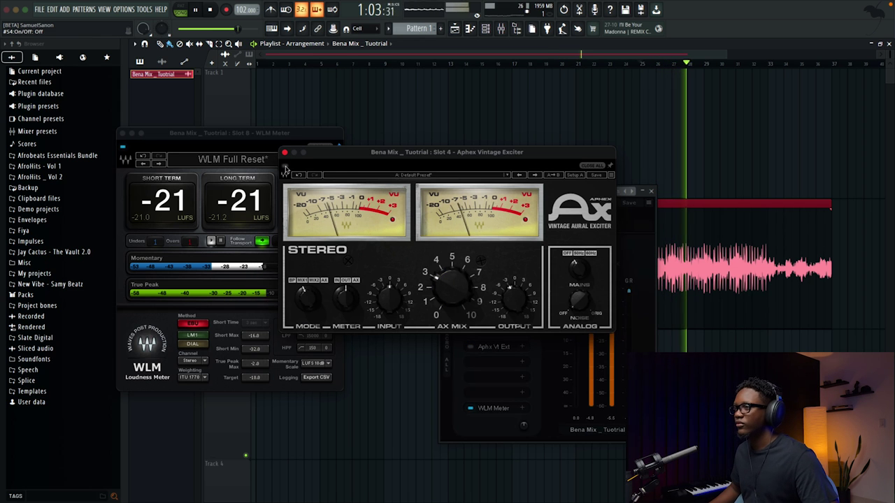
{"action": "key", "text": "space"}
{"action": "key", "text": "space"}
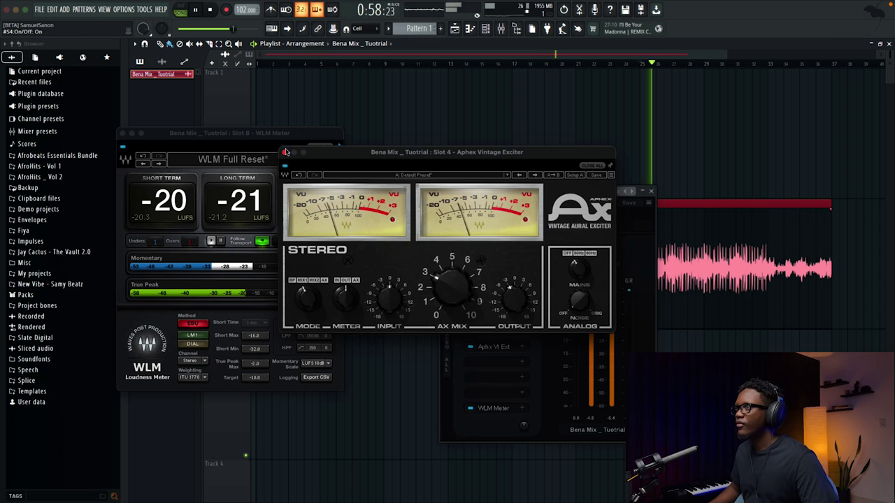
{"action": "left_click", "coordinate": [284, 153]}
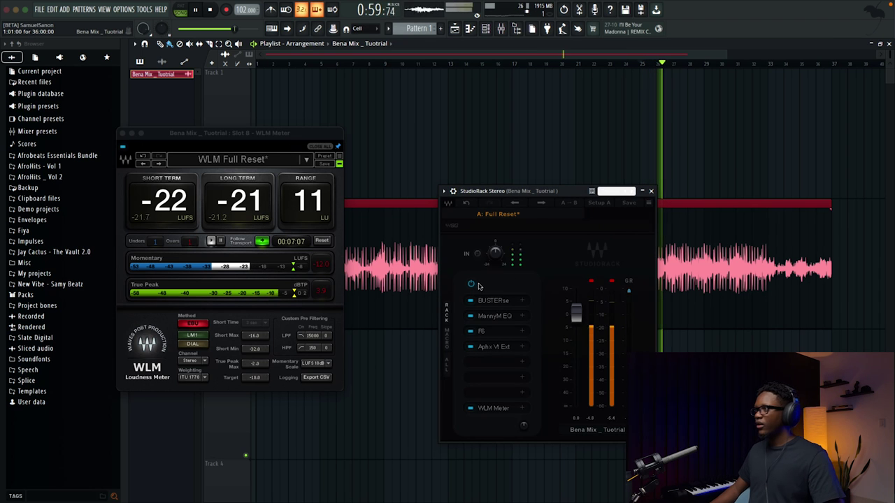
{"action": "key", "text": "space"}
{"action": "key", "text": "space"}
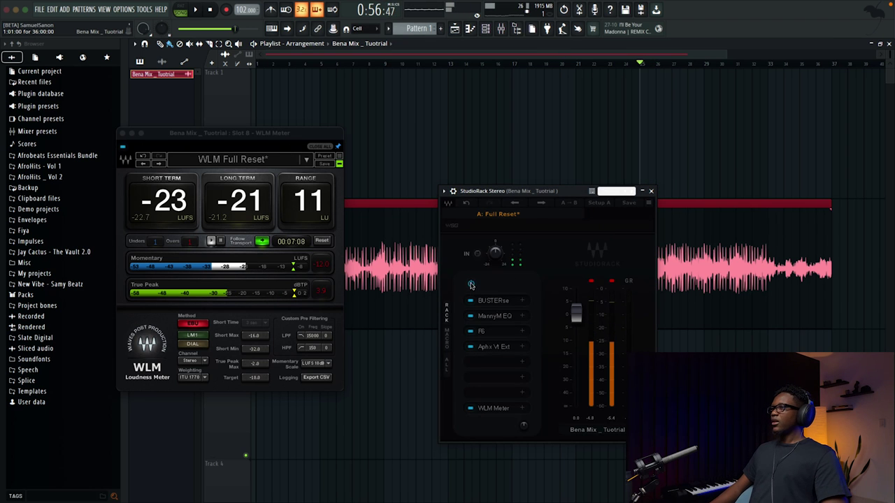
Compare the mix with the StudioRack chain bypassed and re-enabled, and load the Vitamin plugin in the fifth slot.
{"action": "key", "text": "space"}
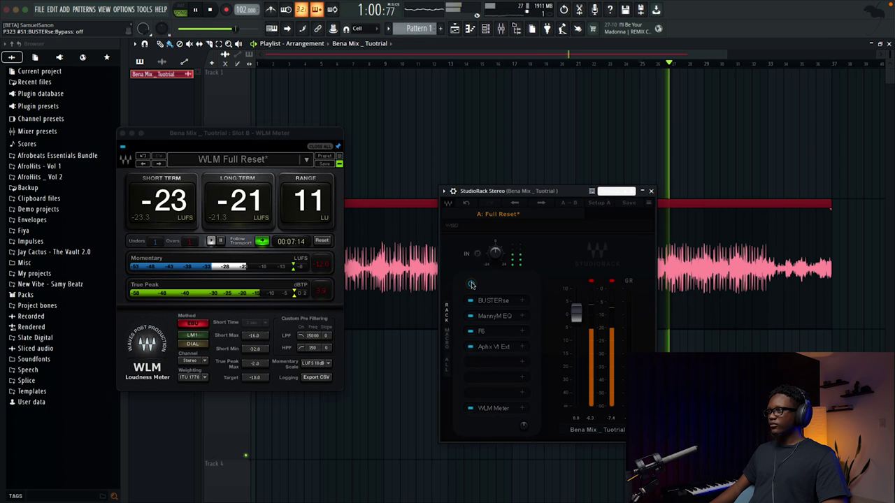
{"action": "key", "text": "space"}
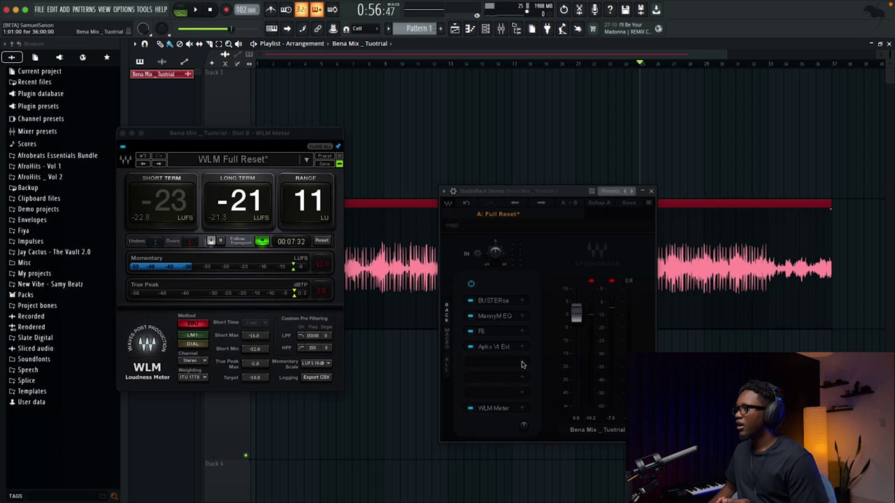
{"action": "left_click", "coordinate": [521, 365]}
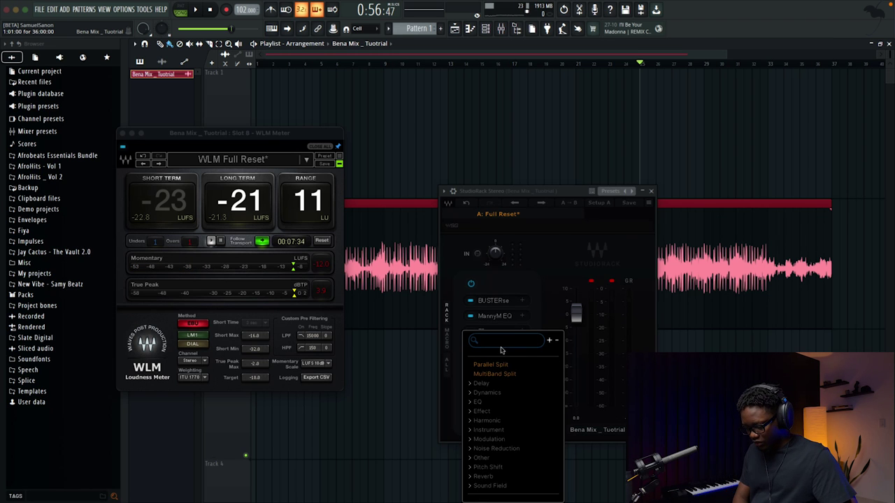
{"action": "type", "text": "vitamin"}
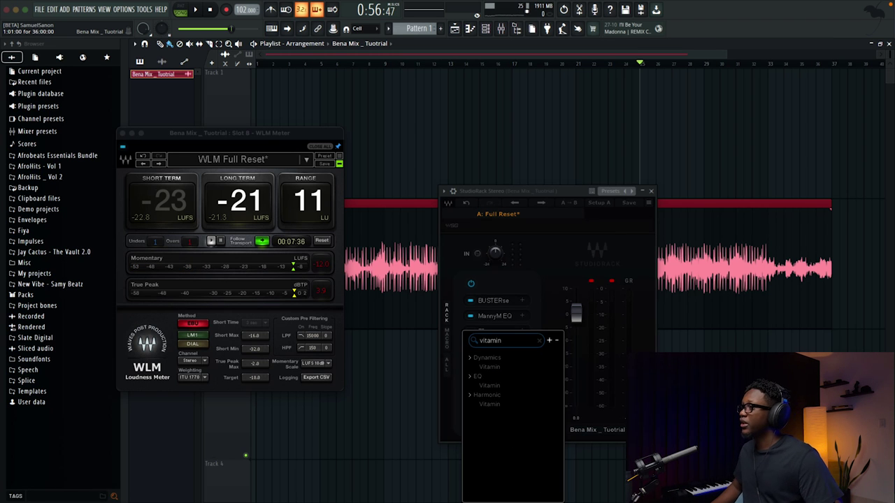
{"action": "left_click", "coordinate": [490, 368]}
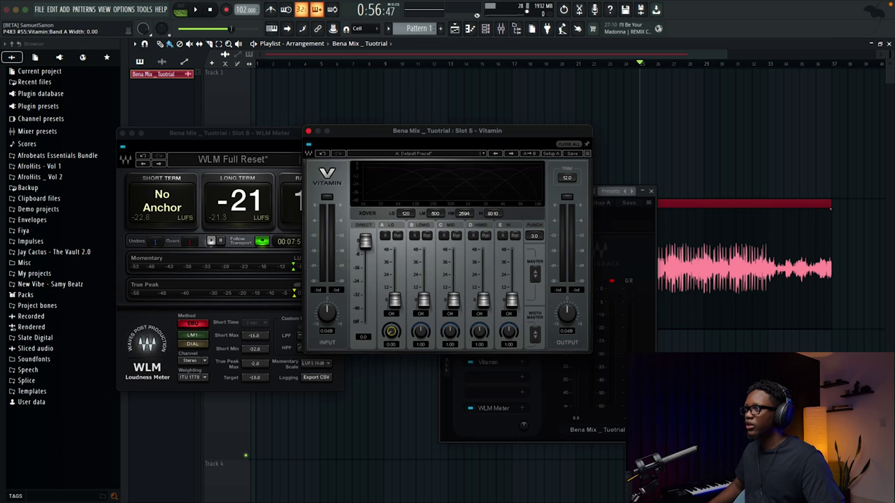
Narrow Vitamin's LO band to width 0.00 and raise its gain to about 7.9 while auditioning the band soloed and in the mix.
{"action": "key", "text": "space"}
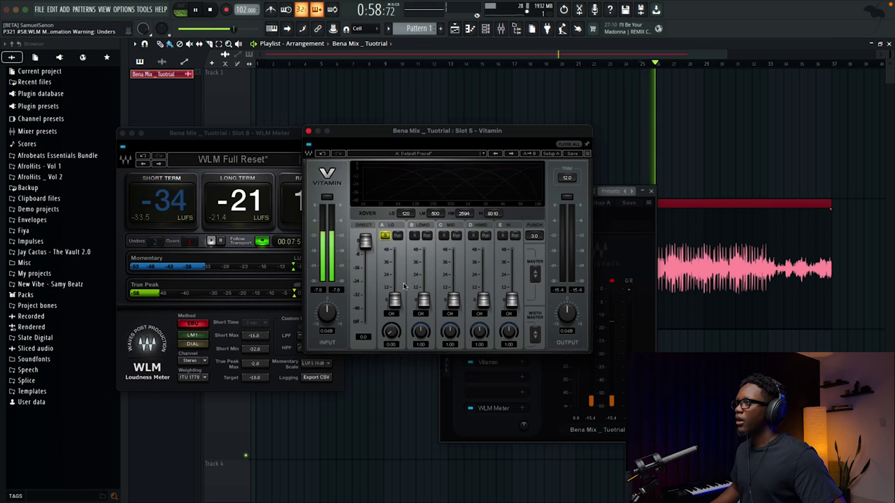
{"action": "key", "text": "space"}
{"action": "left_click_drag", "start_coordinate": [394, 300], "coordinate": [394, 296]}
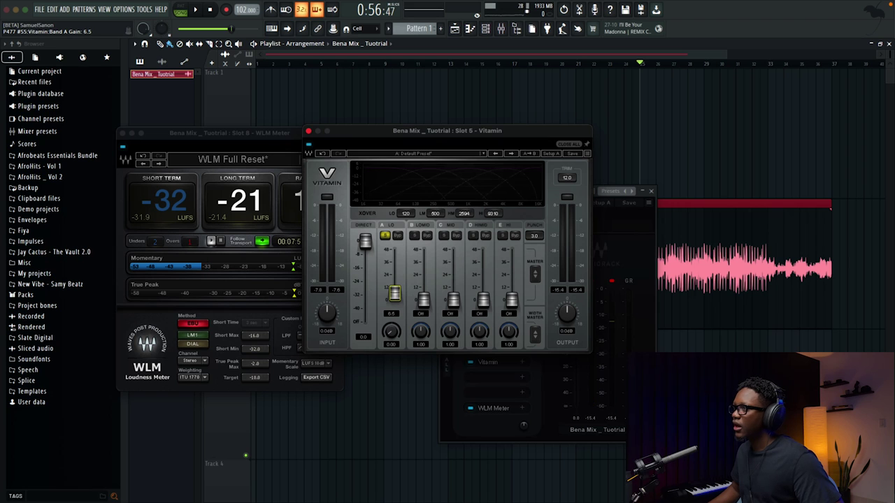
{"action": "key", "text": "space"}
{"action": "left_click_drag", "start_coordinate": [395, 293], "coordinate": [394, 291]}
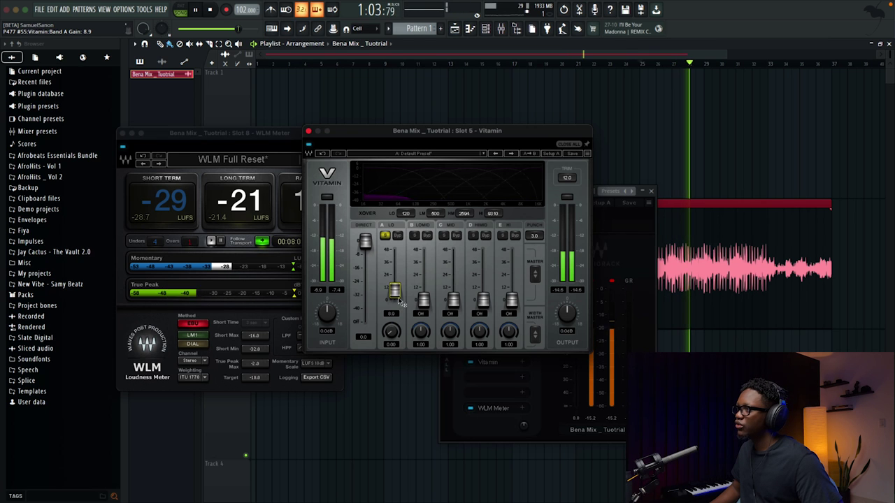
{"action": "left_click_drag", "start_coordinate": [399, 301], "coordinate": [399, 305]}
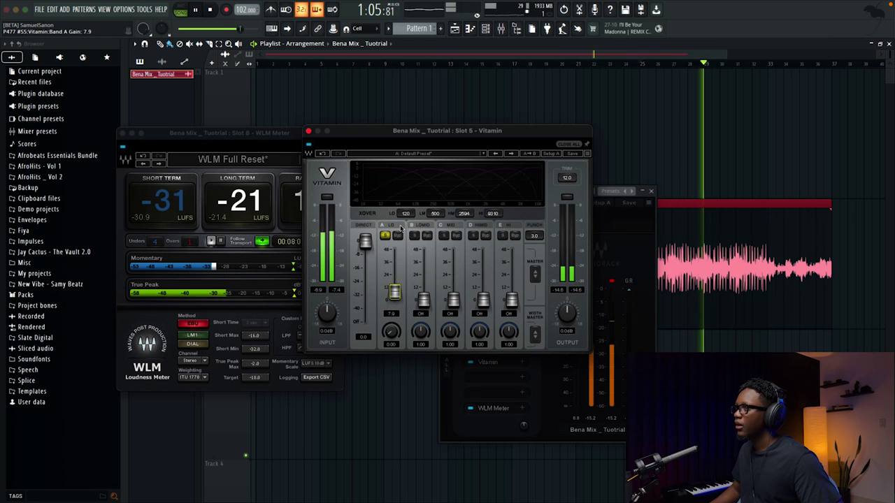
{"action": "key", "text": "space"}
Audition Vitamin's LOMID band soloed, setting the LM crossover to 750 and the band's width to about 1.29.
{"action": "key", "text": "space"}
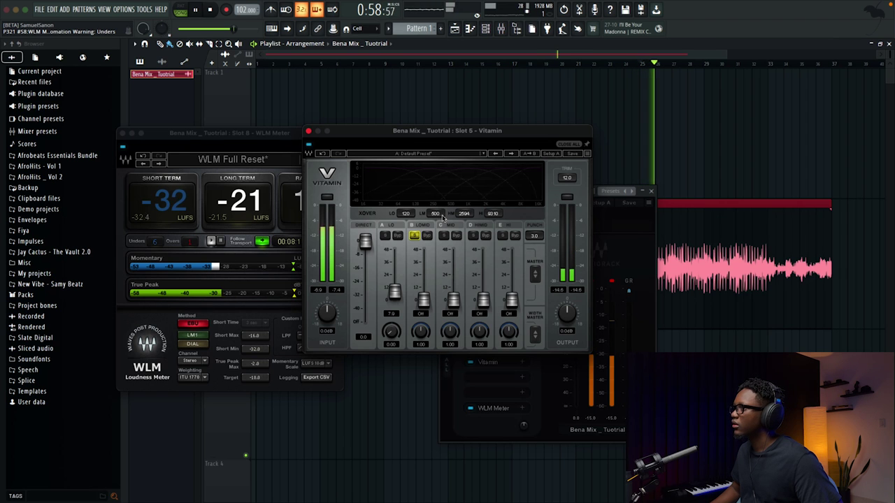
{"action": "left_click_drag", "start_coordinate": [420, 332], "coordinate": [420, 319]}
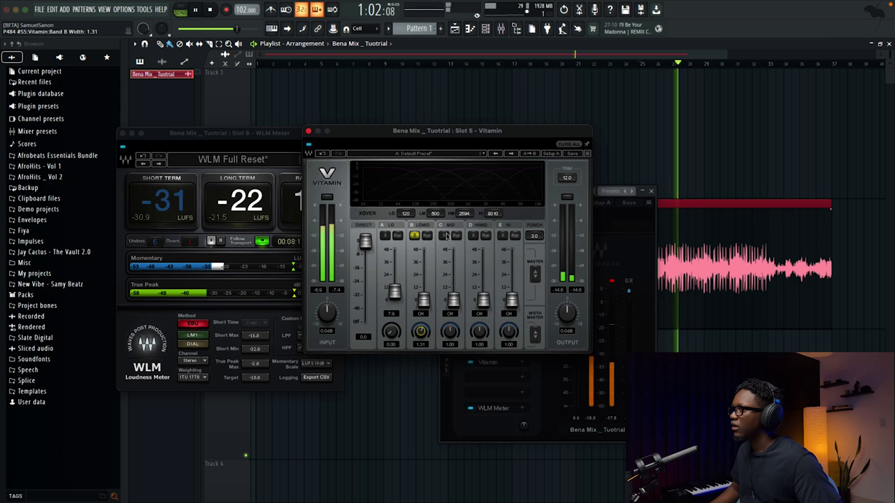
{"action": "key", "text": "space"}
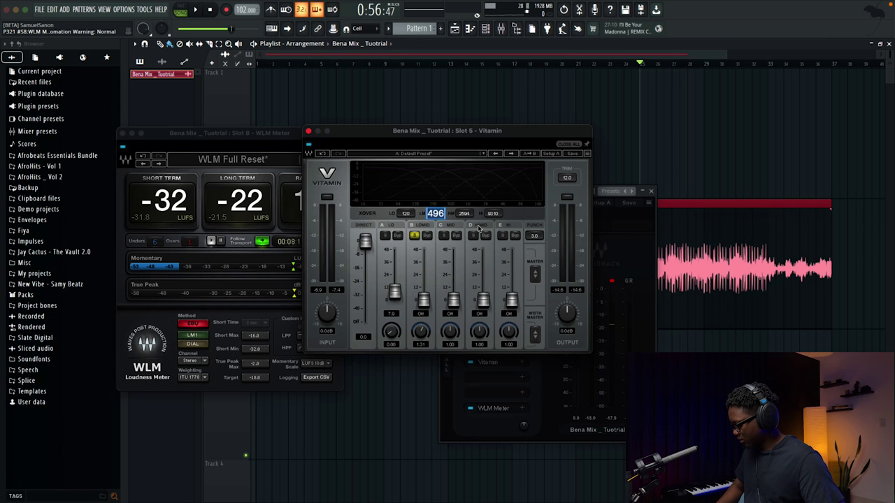
{"action": "key", "text": "space"}
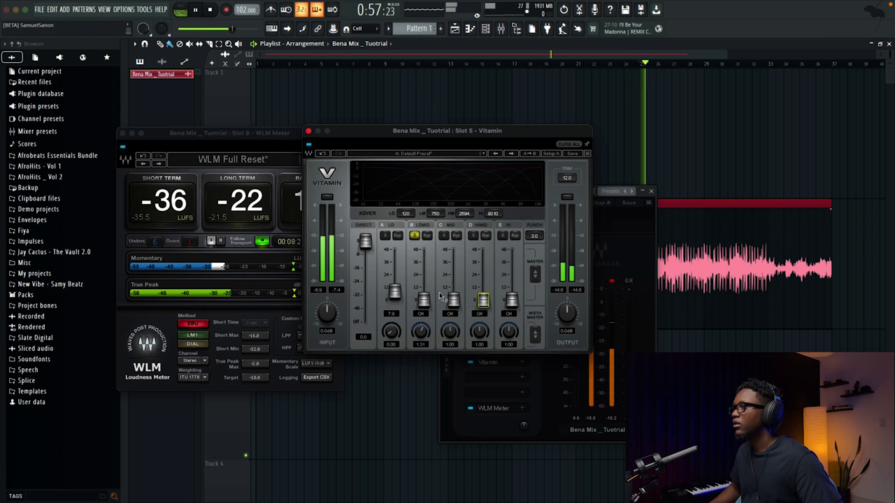
{"action": "left_click_drag", "start_coordinate": [420, 332], "coordinate": [420, 332]}
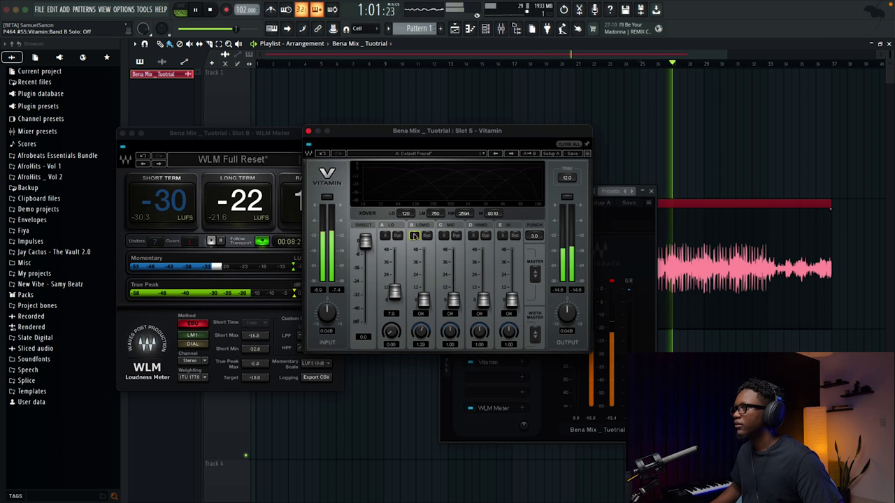
{"action": "left_click", "coordinate": [415, 235]}
Solo Vitamin's MID band and set the HM crossover to 755.
{"action": "left_click", "coordinate": [444, 236]}
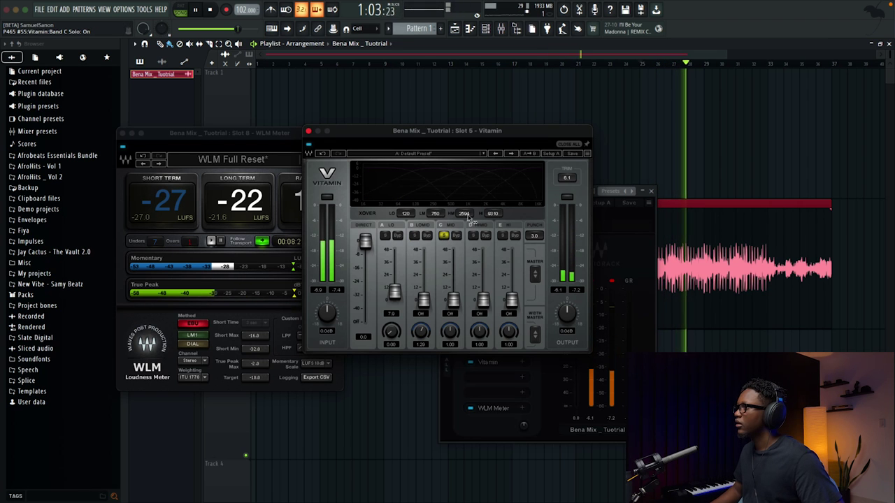
{"action": "double_click", "coordinate": [467, 214]}
{"action": "type", "text": "3"}
{"action": "key", "text": "Return"}
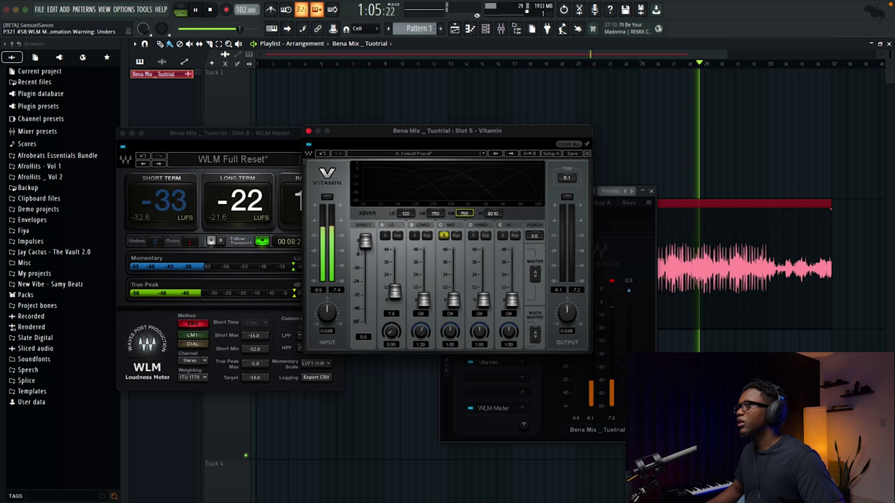
Set Vitamin's HI crossover to 10000 and the MID band's width to about 1.56, and unsolo the MID band.
{"action": "double_click", "coordinate": [493, 214]}
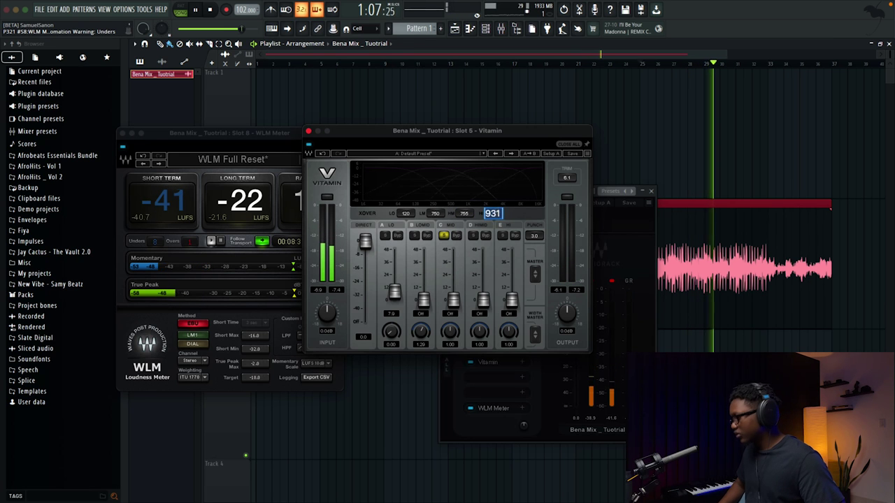
{"action": "type", "text": "10000"}
{"action": "key", "text": "Return"}
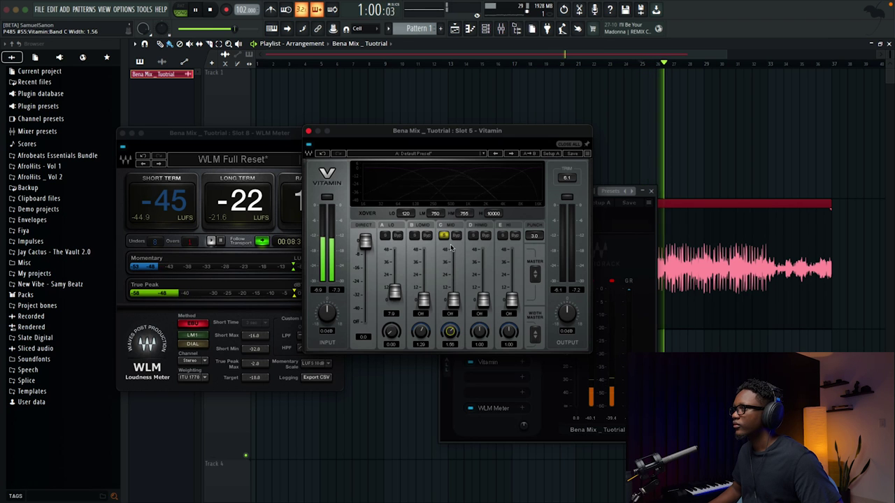
{"action": "left_click", "coordinate": [444, 236]}
Audition the two highest Vitamin bands soloed, setting the HIMID width to about 1.68 and the HI width to about 0.61.
{"action": "left_click", "coordinate": [473, 236]}
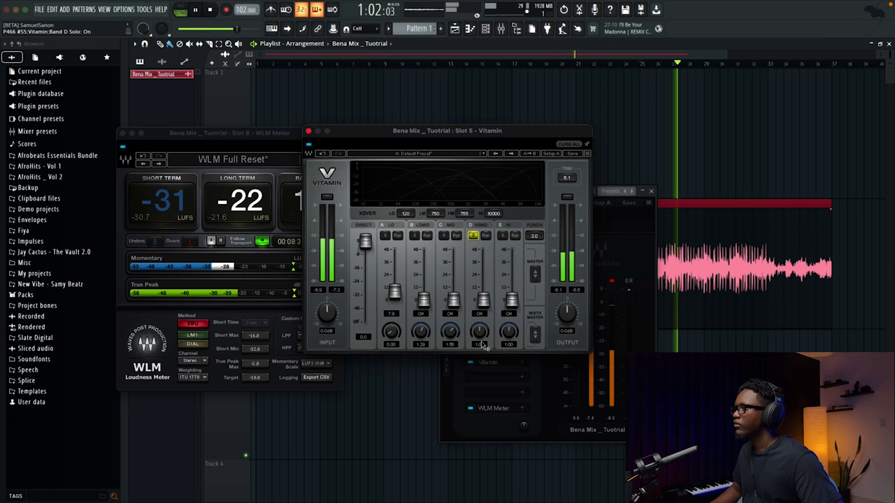
{"action": "left_click_drag", "start_coordinate": [479, 332], "coordinate": [480, 308]}
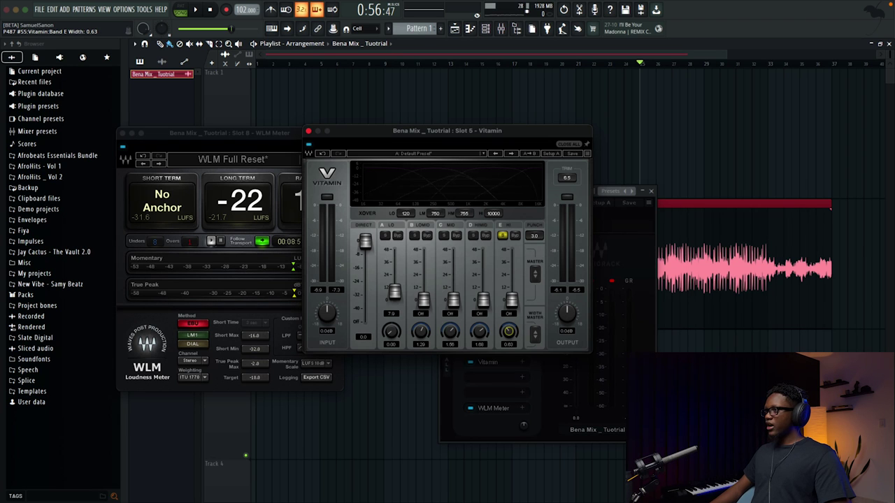
{"action": "key", "text": "space"}
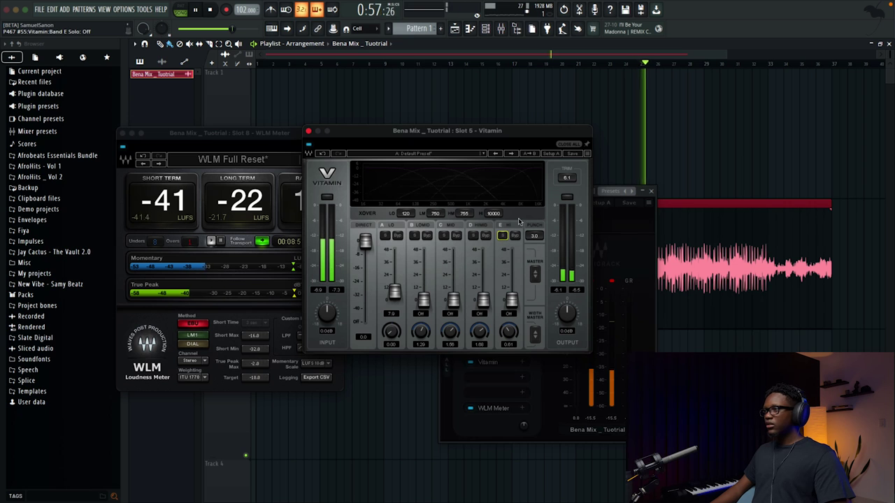
Raise Vitamin's LOMID gain to about 6.0 and its MID gain to about 2.9 during playback.
{"action": "key", "text": "space"}
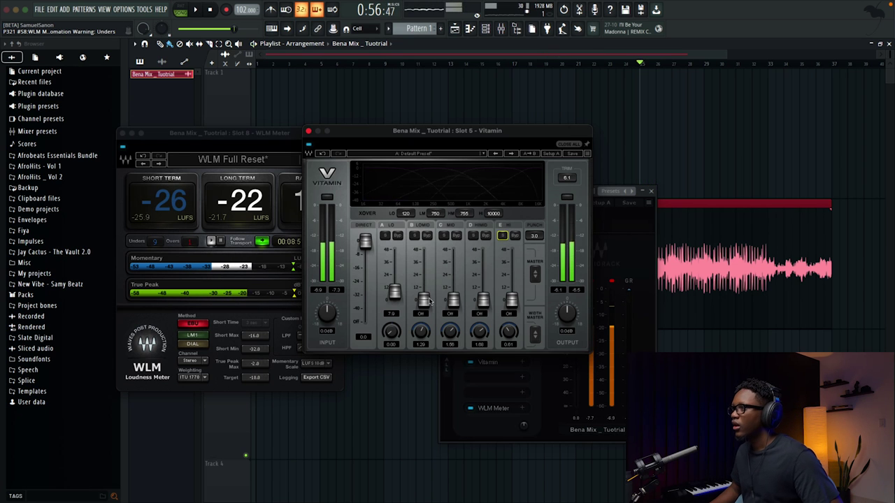
{"action": "key", "text": "space"}
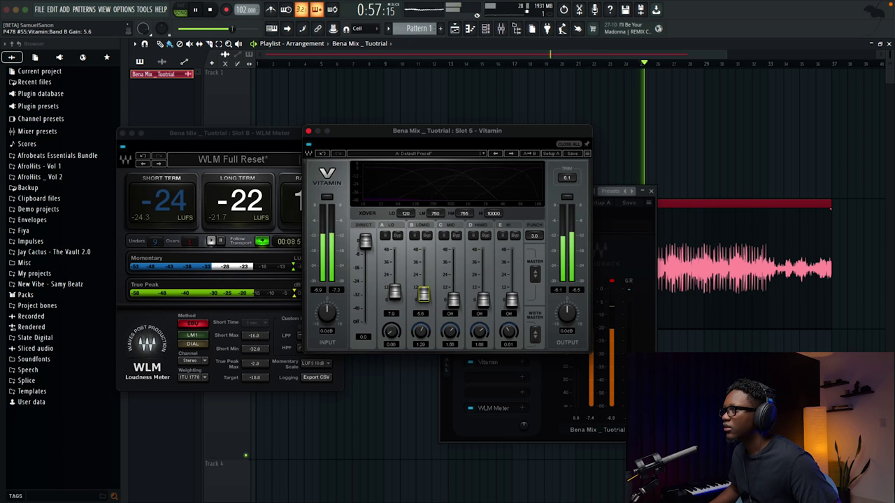
{"action": "left_click_drag", "start_coordinate": [453, 301], "coordinate": [454, 298]}
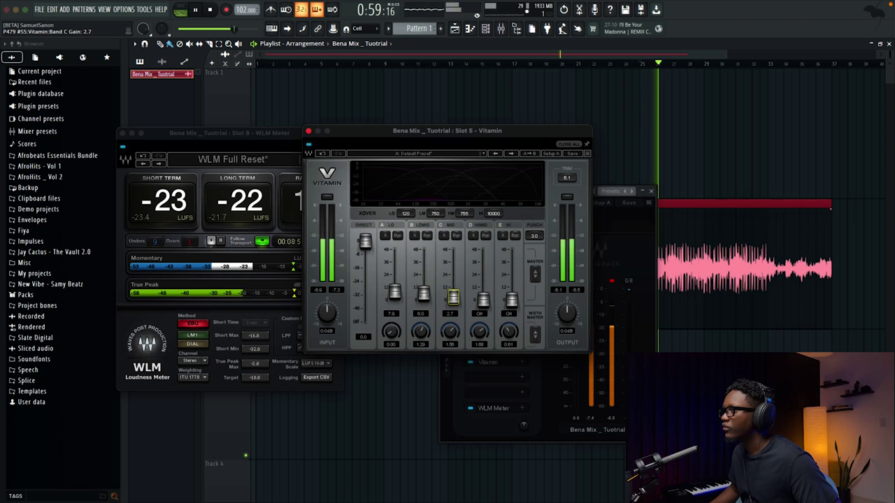
With Vitamin's direct level lowered to about -48, raise the LO, LOMID and MID gains to about 11.2, 7.7 and 6.5.
{"action": "key", "text": "space"}
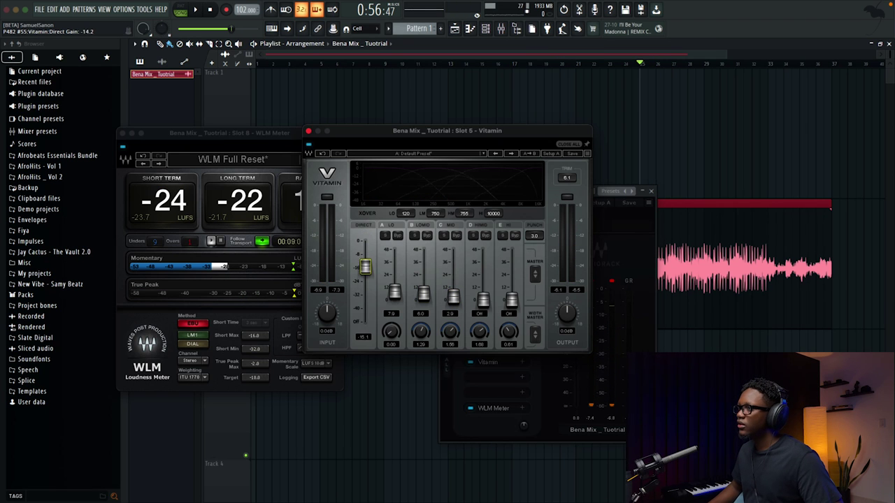
{"action": "key", "text": "space"}
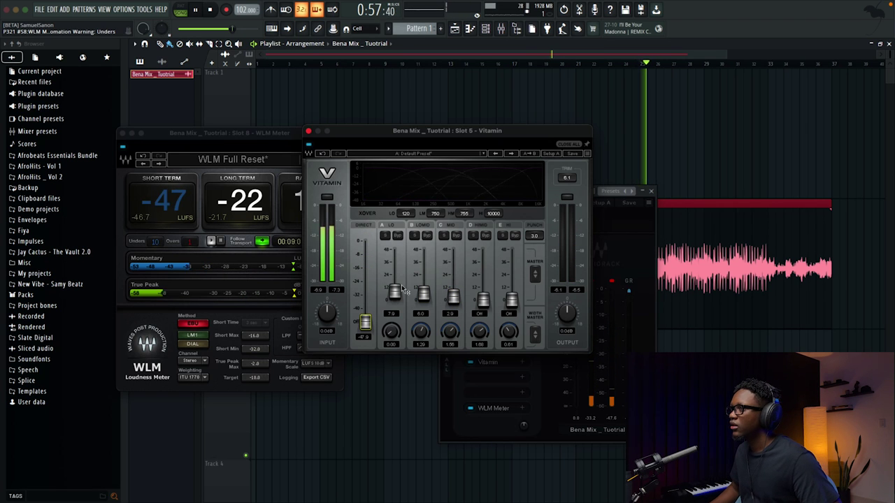
{"action": "left_click_drag", "start_coordinate": [394, 294], "coordinate": [453, 294]}
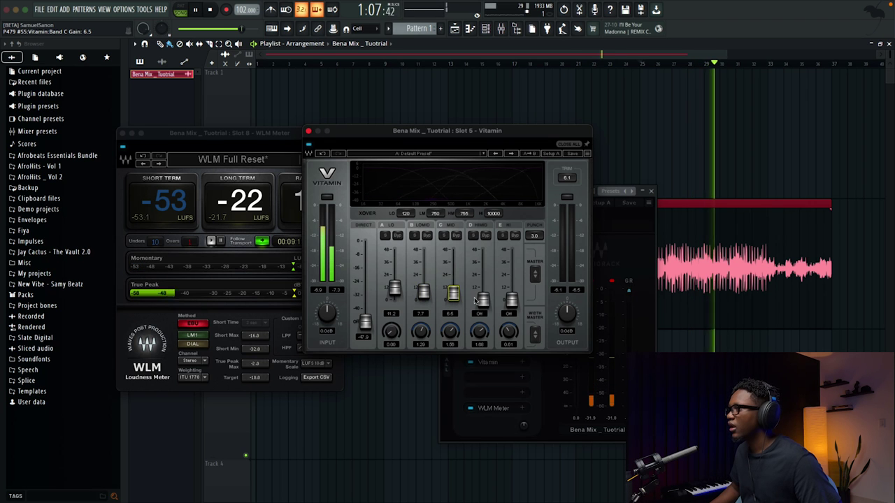
{"action": "key", "text": "space"}
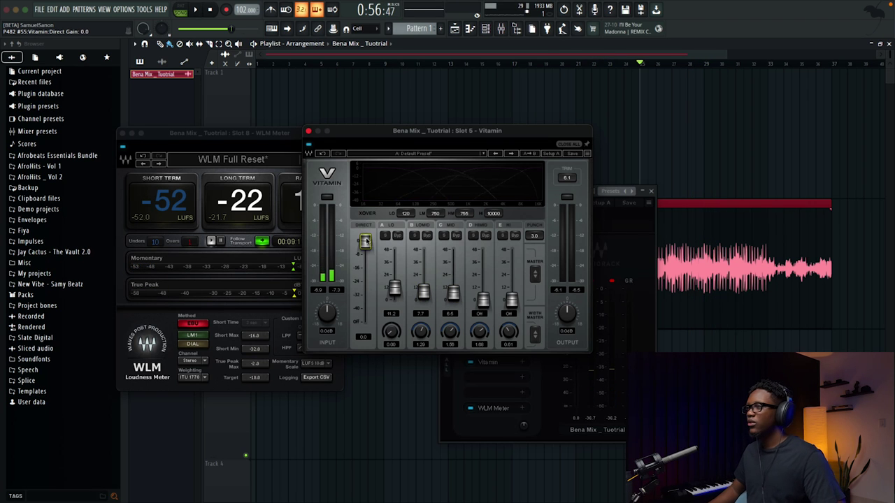
Bring Vitamin's direct level back up to about -0.2 during playback and close the plugin window.
{"action": "key", "text": "space"}
{"action": "left_click_drag", "start_coordinate": [365, 241], "coordinate": [365, 243]}
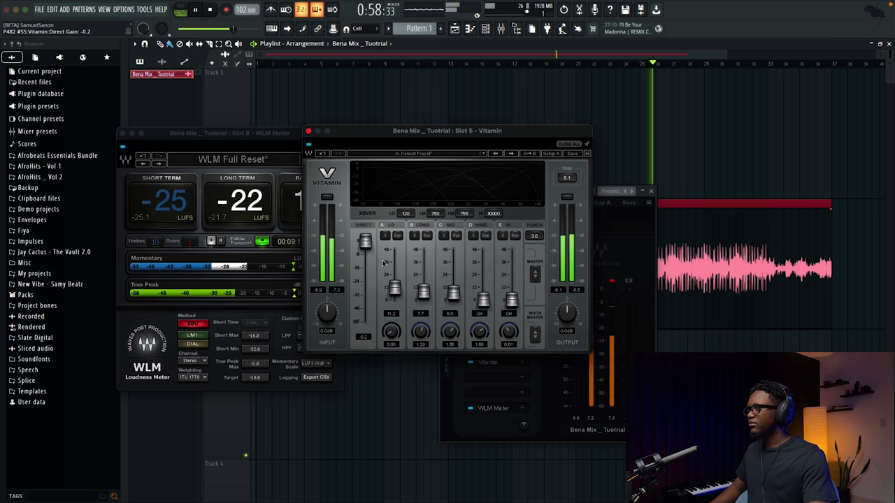
{"action": "left_click", "coordinate": [309, 131]}
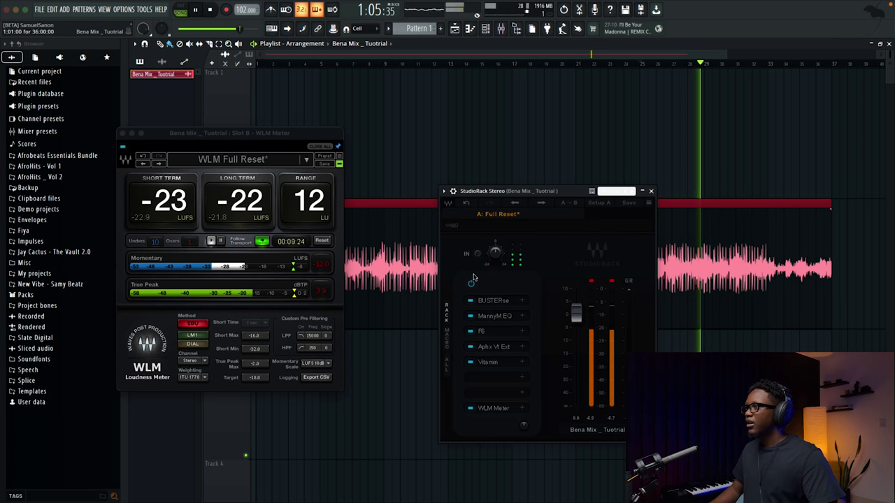
Compare the mix with the whole chain bypassed and re-enabled, and fine-tune Vitamin's LO gain to about 11.7.
{"action": "key", "text": "space"}
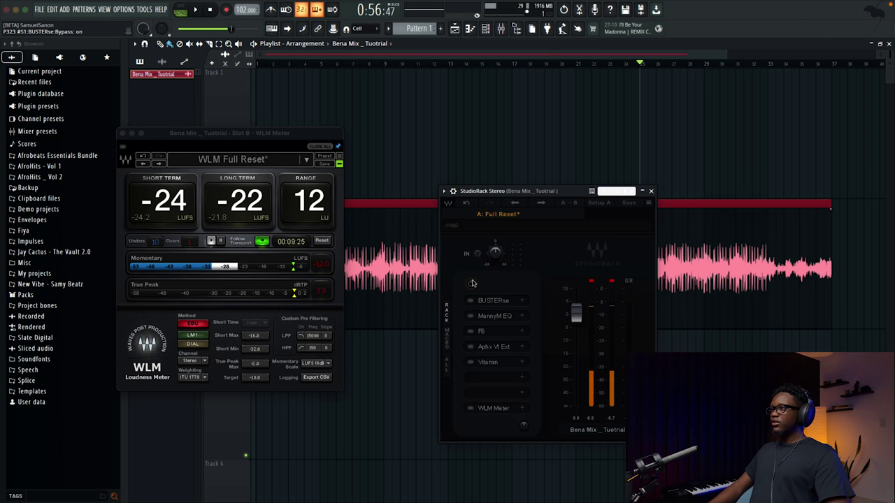
{"action": "key", "text": "space"}
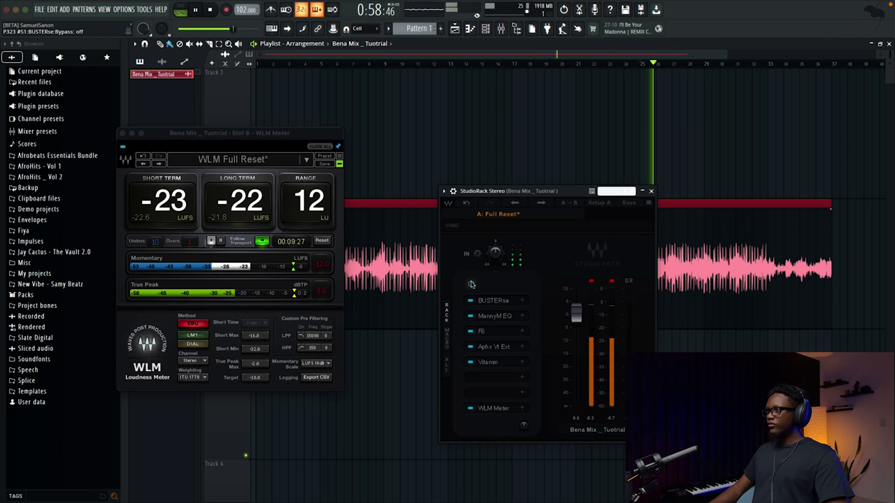
{"action": "left_click", "coordinate": [487, 361]}
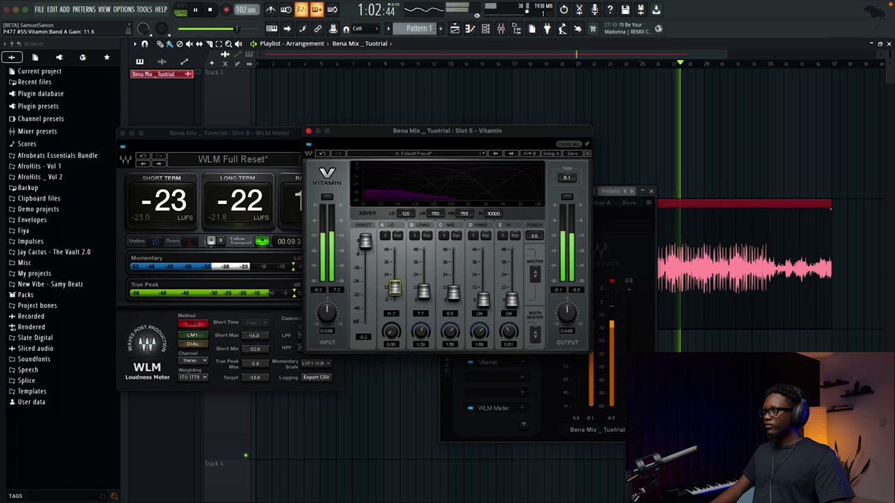
{"action": "left_click", "coordinate": [309, 131]}
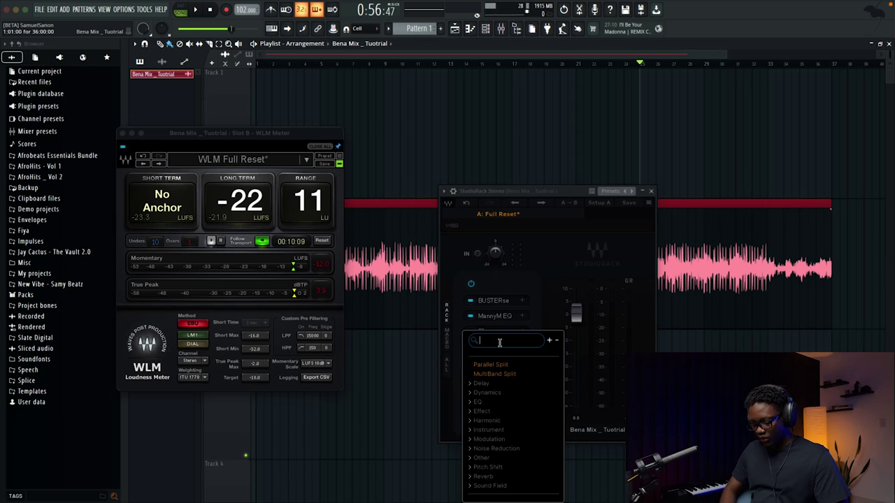
Load the L1+ Ultramaximizer in the sixth StudioRack slot.
{"action": "left_click", "coordinate": [505, 376]}
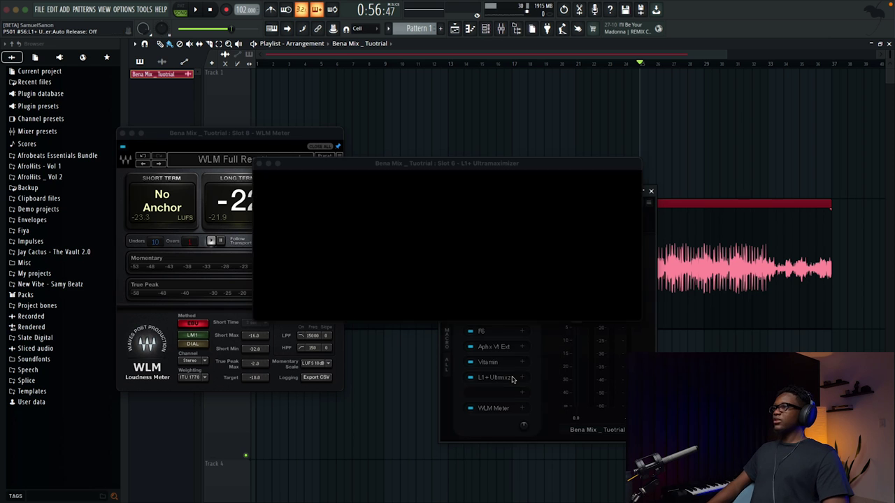
Lower the L1+ Ultramaximizer threshold to -7.3 dB during playback and place its window beside the loudness meter.
{"action": "key", "text": "space"}
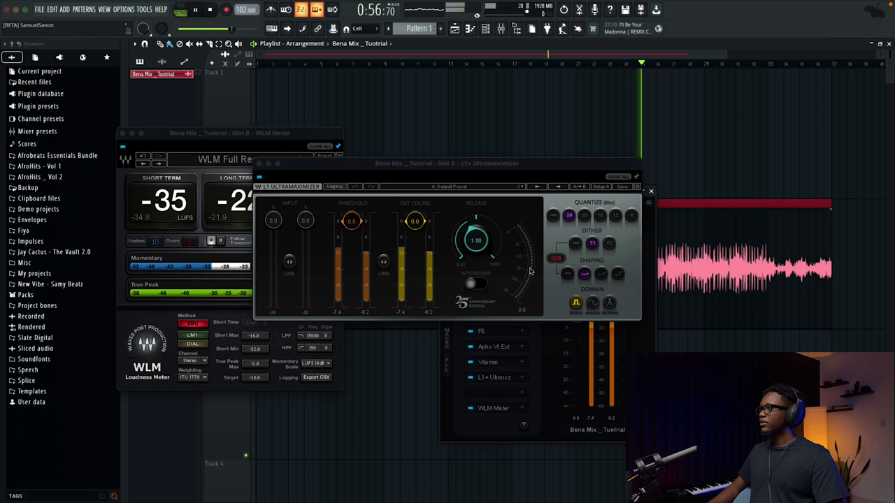
{"action": "left_click_drag", "start_coordinate": [352, 221], "coordinate": [352, 240]}
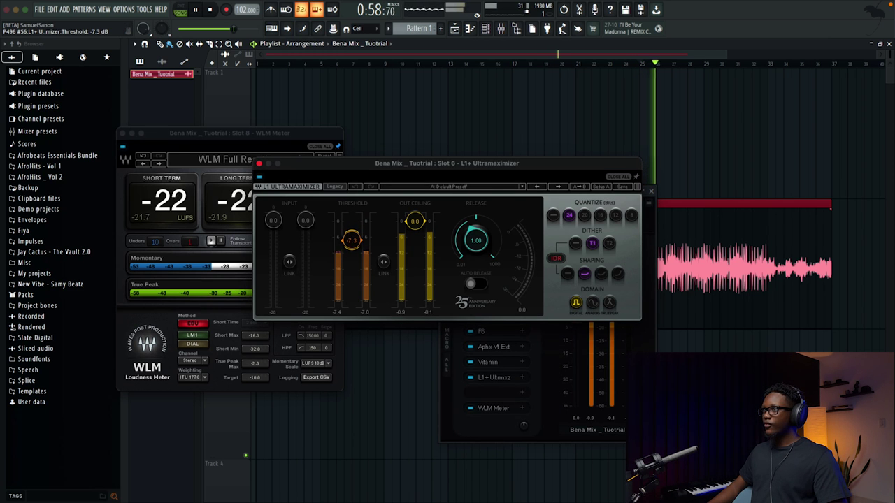
{"action": "left_click_drag", "start_coordinate": [365, 173], "coordinate": [487, 151]}
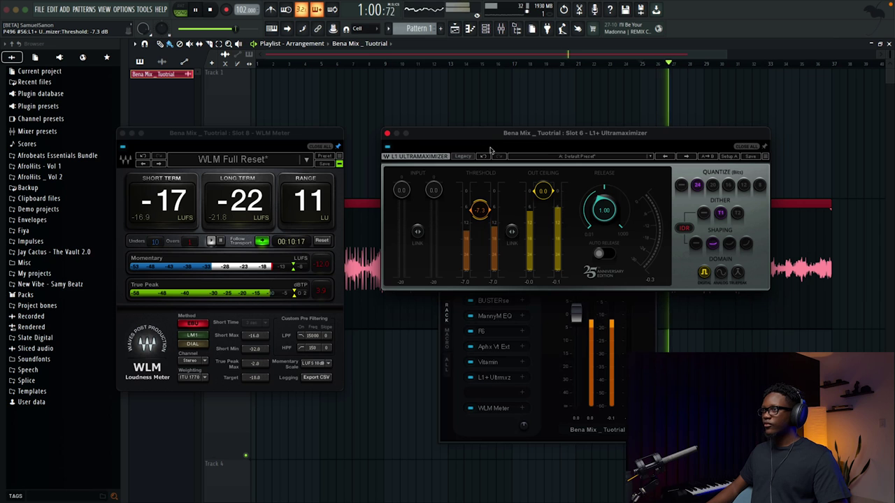
{"action": "key", "text": "space"}
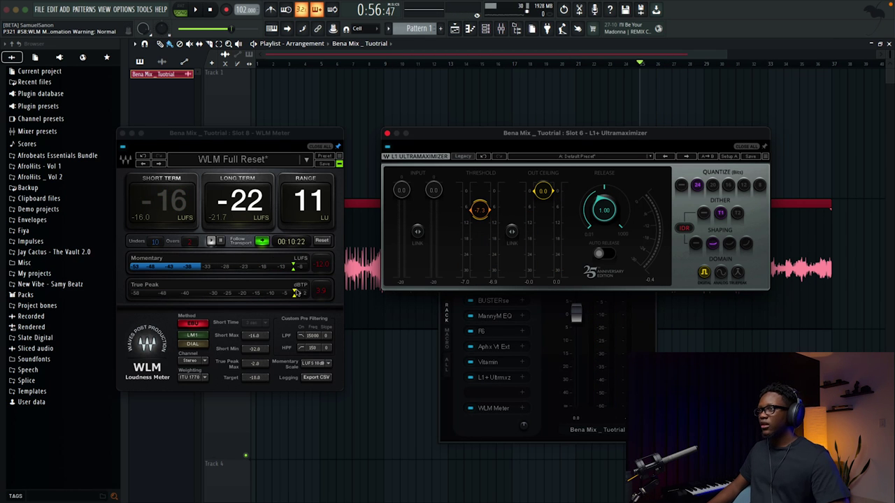
Restart the loudness measurement, lower the L1+ threshold to -11.3 dB during playback, and reset the WLM Meter again.
{"action": "left_click", "coordinate": [320, 241]}
{"action": "key", "text": "space"}
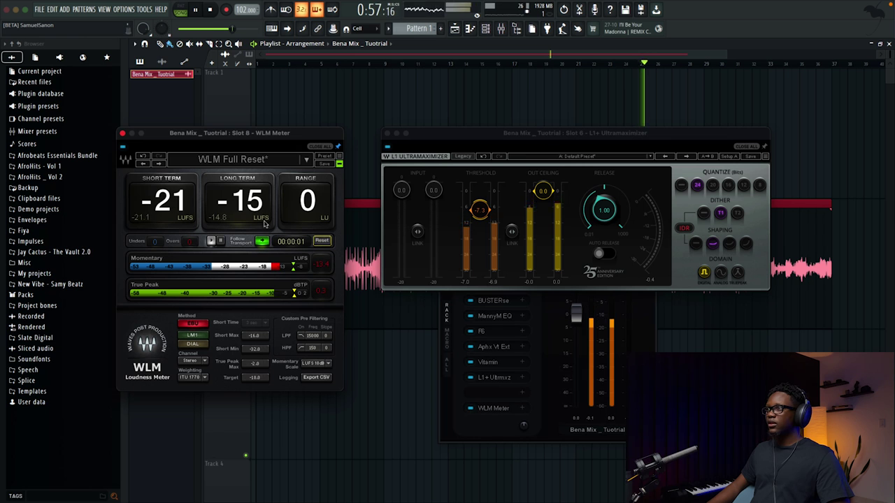
{"action": "left_click", "coordinate": [494, 219]}
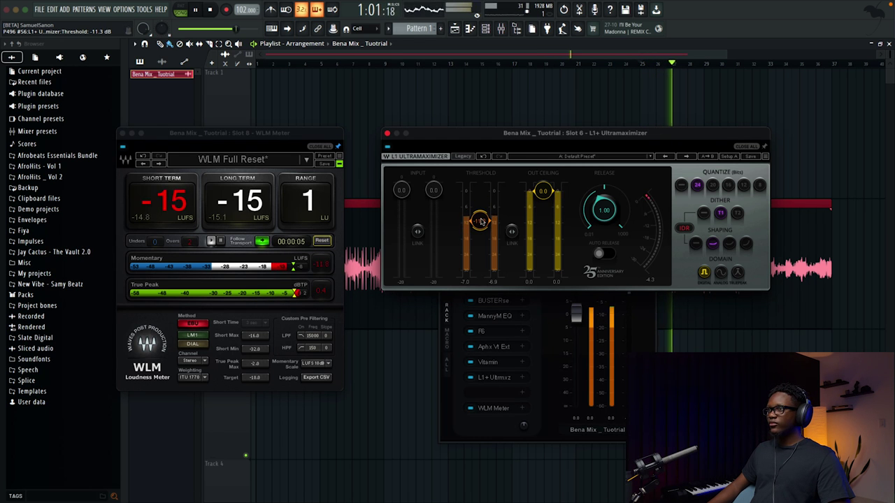
{"action": "left_click", "coordinate": [331, 240]}
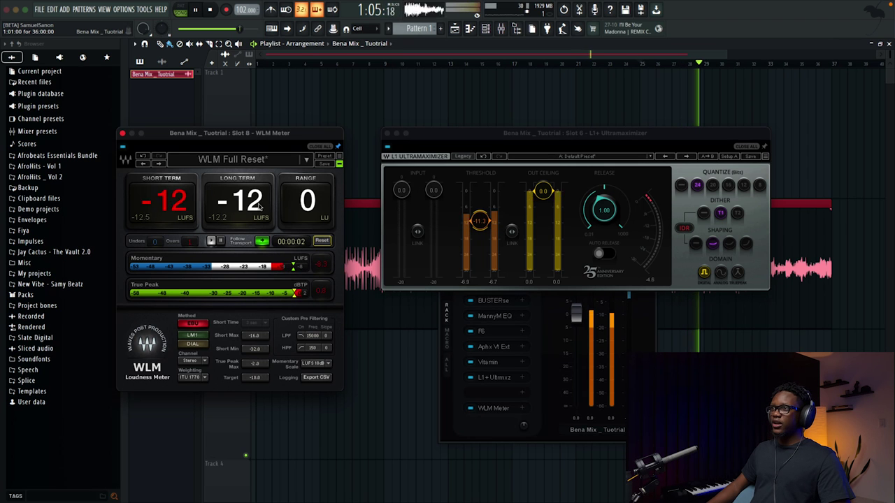
{"action": "left_click", "coordinate": [321, 242]}
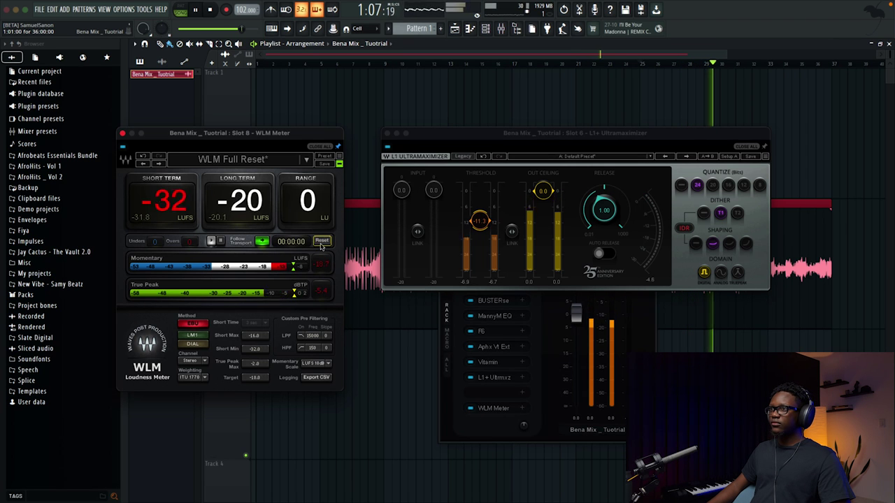
Lower the L1+ threshold to -11.6 dB, recheck the loudness with a fresh reading, and bring the threshold down to -13.4 dB.
{"action": "left_click", "coordinate": [479, 222]}
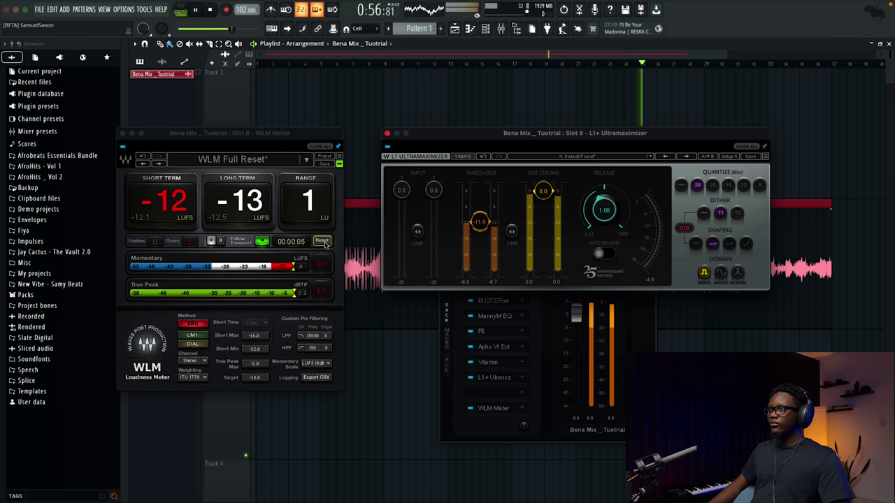
{"action": "left_click", "coordinate": [322, 242]}
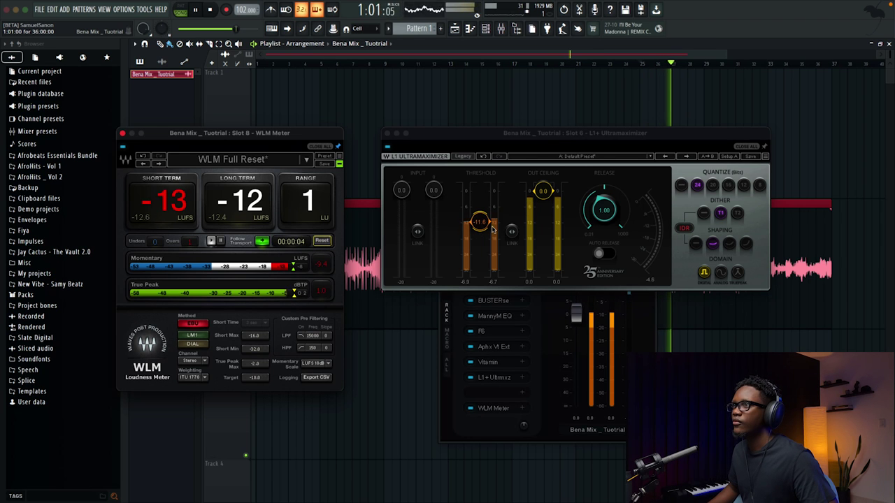
{"action": "key", "text": "space"}
{"action": "left_click_drag", "start_coordinate": [484, 226], "coordinate": [484, 231]}
{"action": "key", "text": "space"}
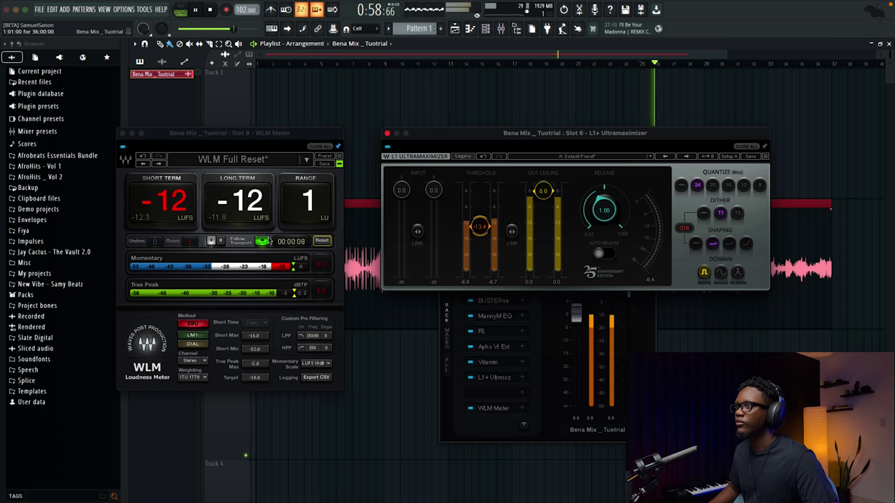
Reset the WLM Meter and measure the limited mix's long-term loudness during playback.
{"action": "left_click", "coordinate": [321, 241]}
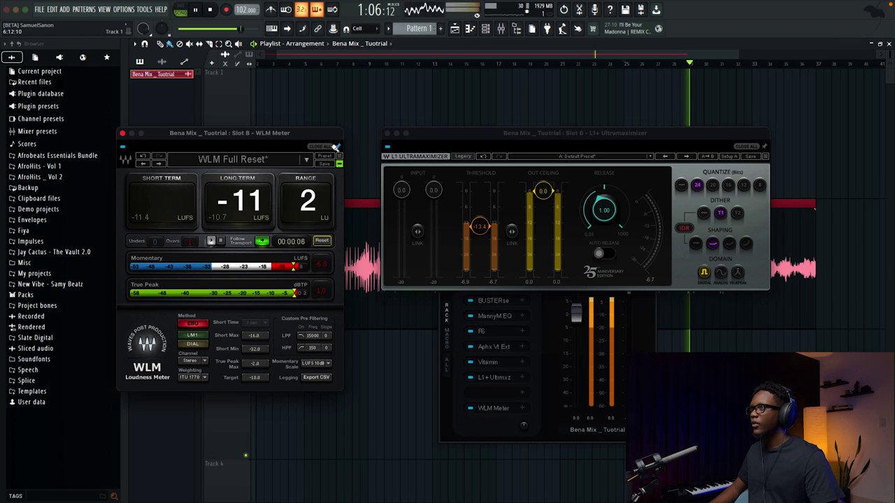
{"action": "key", "text": "space"}
{"action": "key", "text": "space"}
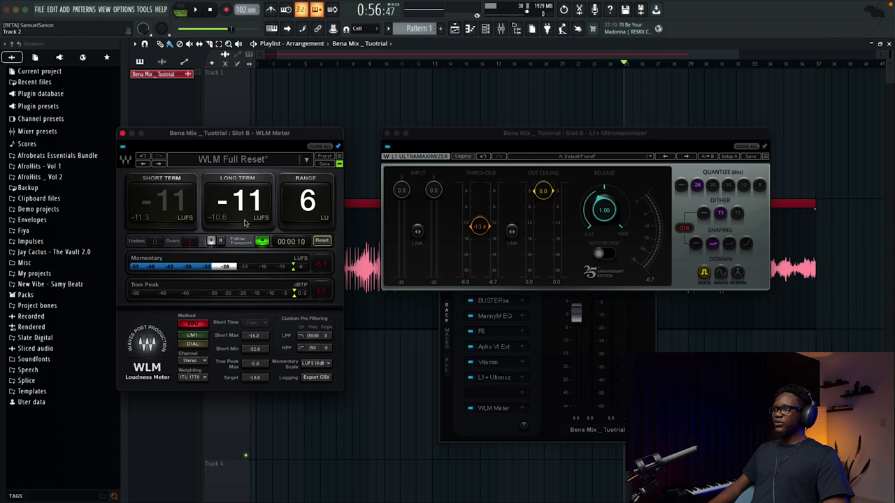
Close the L1+ window and compare the mix with the whole StudioRack chain bypassed and re-enabled.
{"action": "left_click", "coordinate": [387, 134]}
{"action": "left_click", "coordinate": [473, 285]}
{"action": "key", "text": "space"}
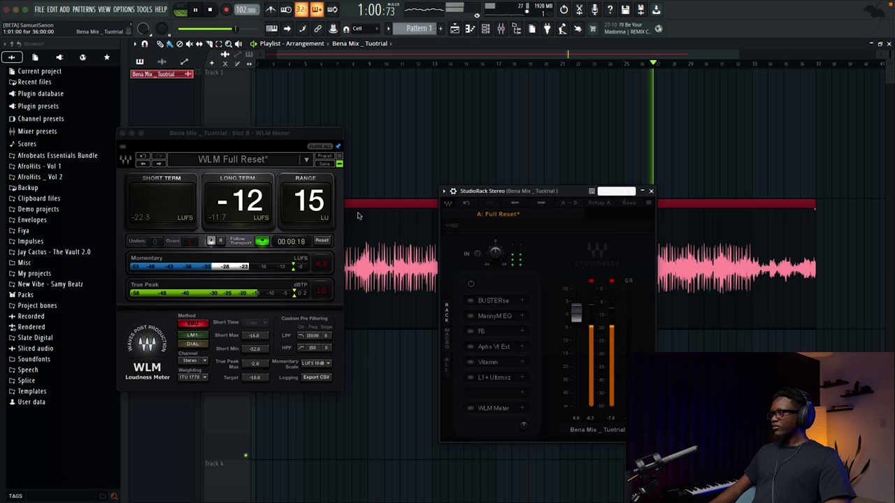
{"action": "key", "text": "space"}
{"action": "left_click", "coordinate": [471, 285]}
{"action": "key", "text": "space"}
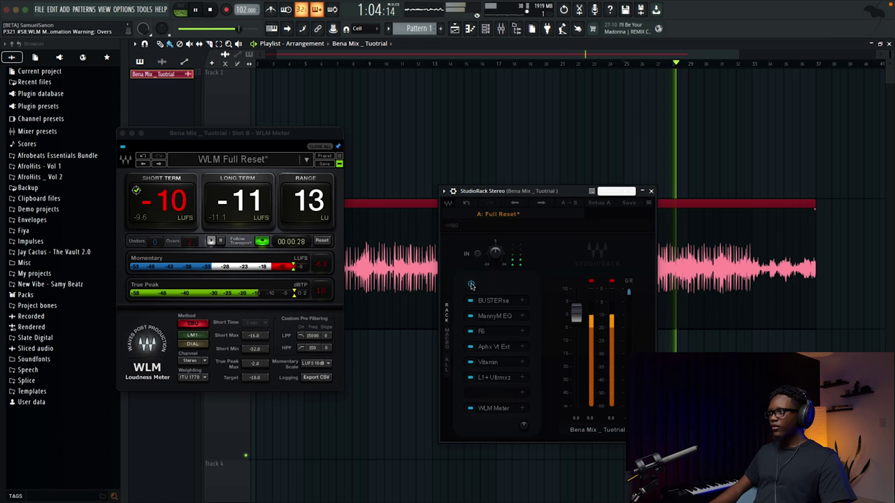
{"action": "key", "text": "space"}
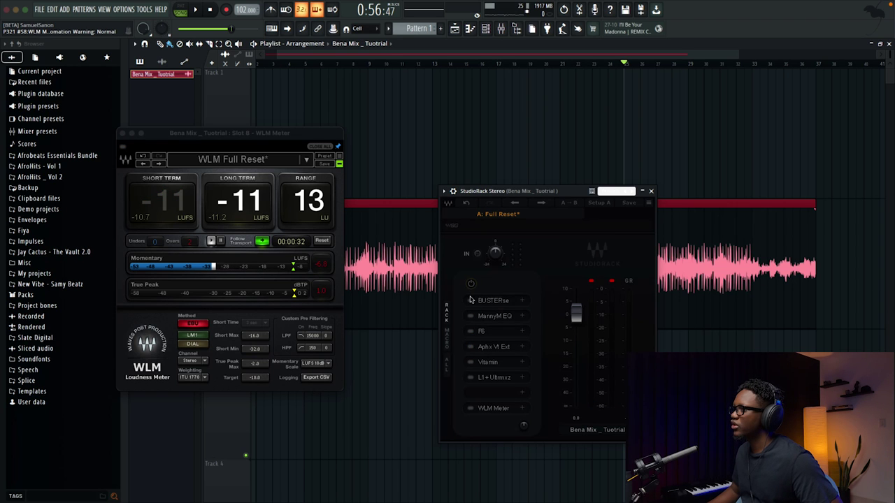
Re-enable the rack with only the BUSTERse and MannyM EQ slots on, reviewing each plugin's settings.
{"action": "left_click", "coordinate": [496, 301]}
{"action": "key", "text": "space"}
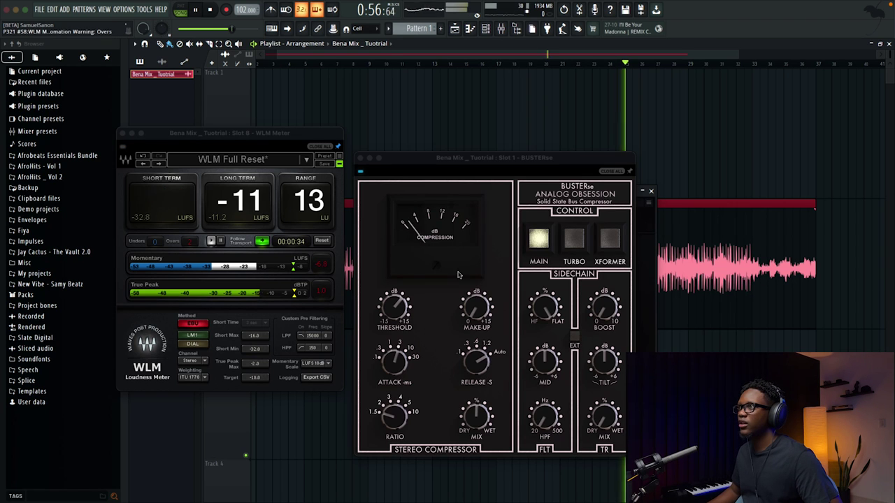
{"action": "key", "text": "space"}
{"action": "left_click", "coordinate": [361, 158]}
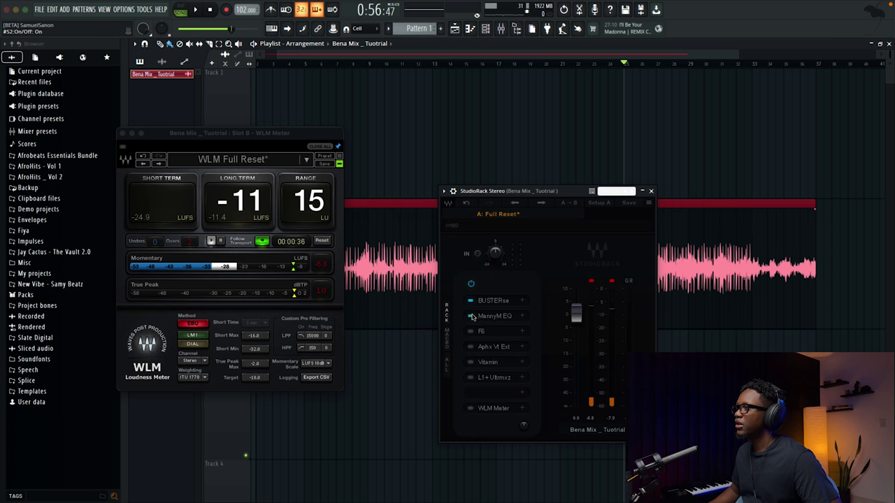
{"action": "left_click", "coordinate": [473, 317]}
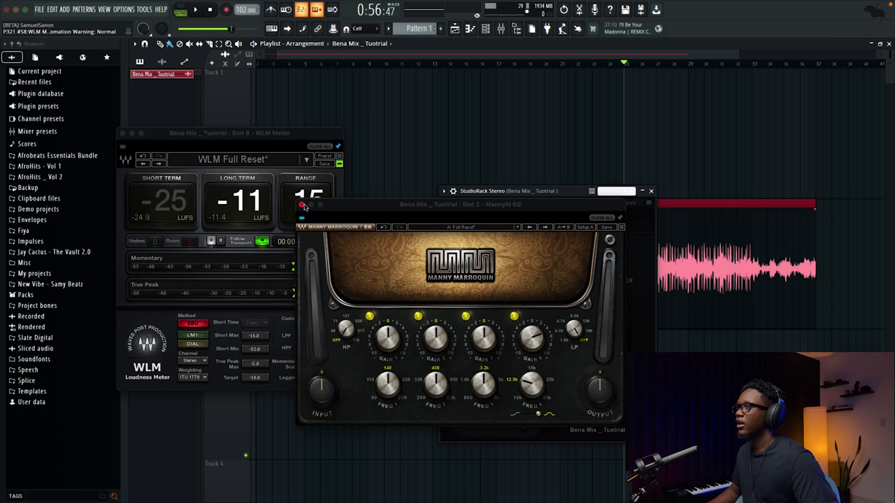
{"action": "left_click", "coordinate": [302, 206]}
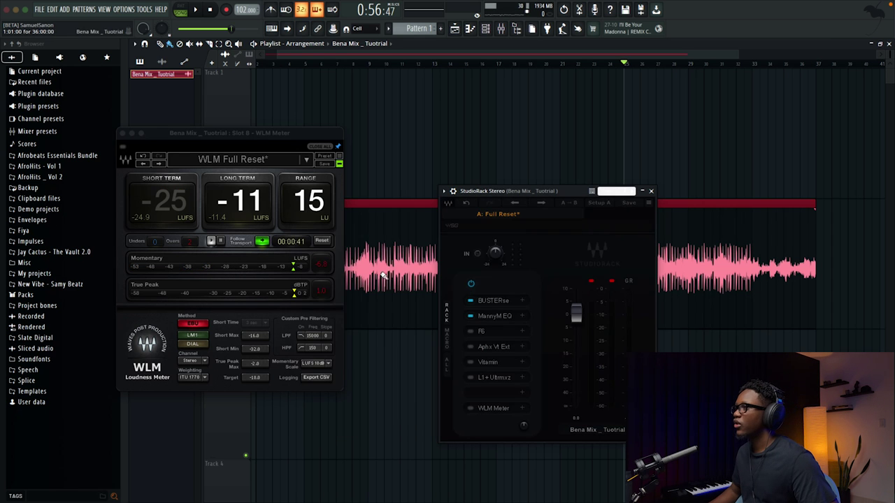
Re-enable the F6, Aphex Vintage Exciter, Vitamin and L1+ slots in turn, reviewing the settings of the first three.
{"action": "left_click", "coordinate": [493, 333]}
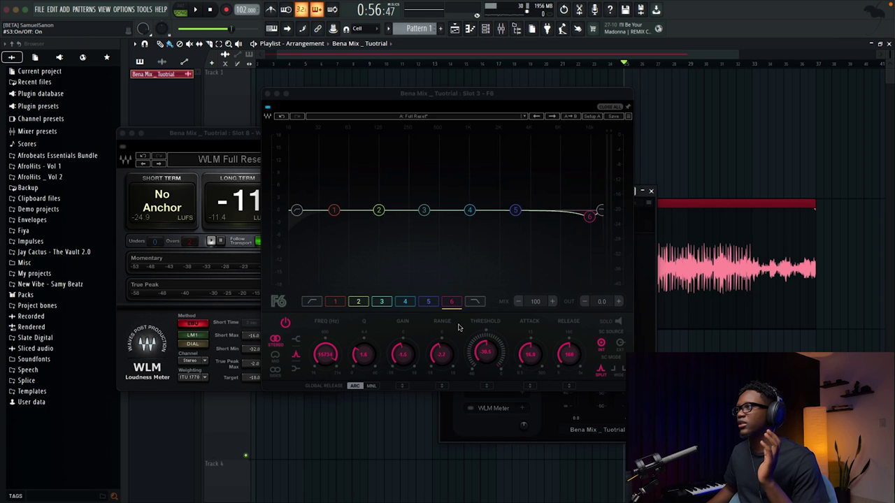
{"action": "left_click", "coordinate": [424, 209]}
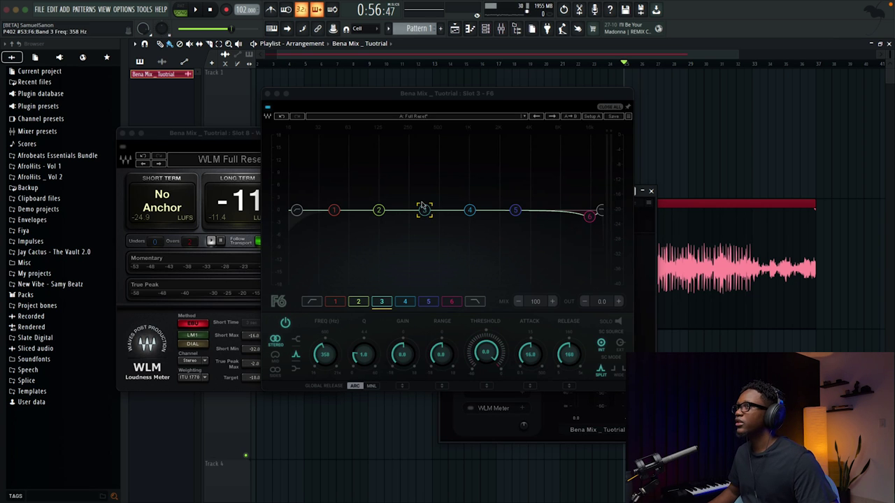
{"action": "left_click", "coordinate": [267, 94]}
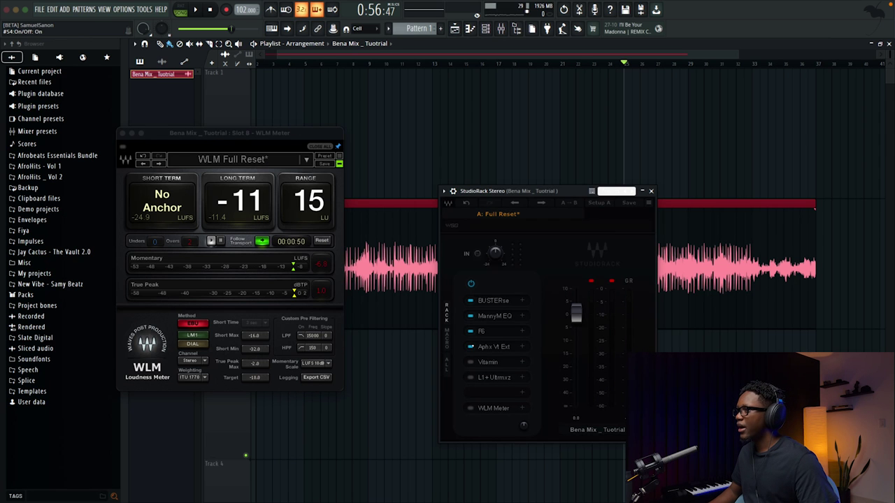
{"action": "left_click", "coordinate": [495, 347]}
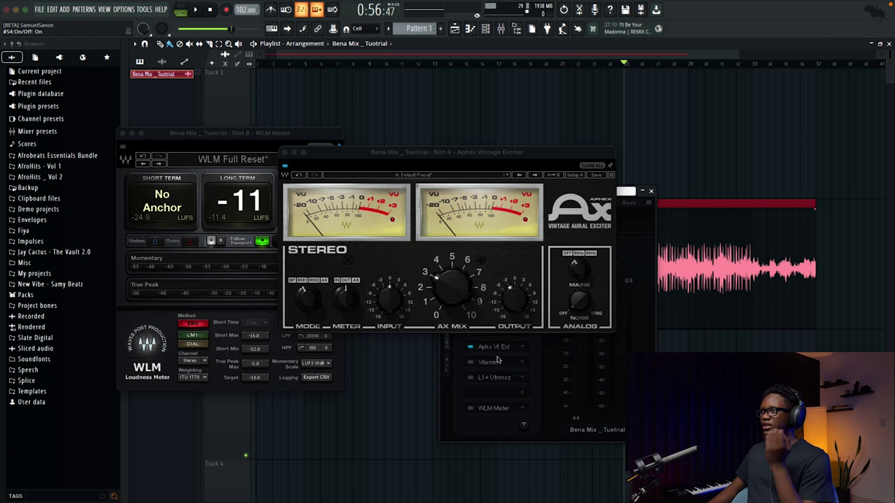
{"action": "left_click", "coordinate": [286, 153]}
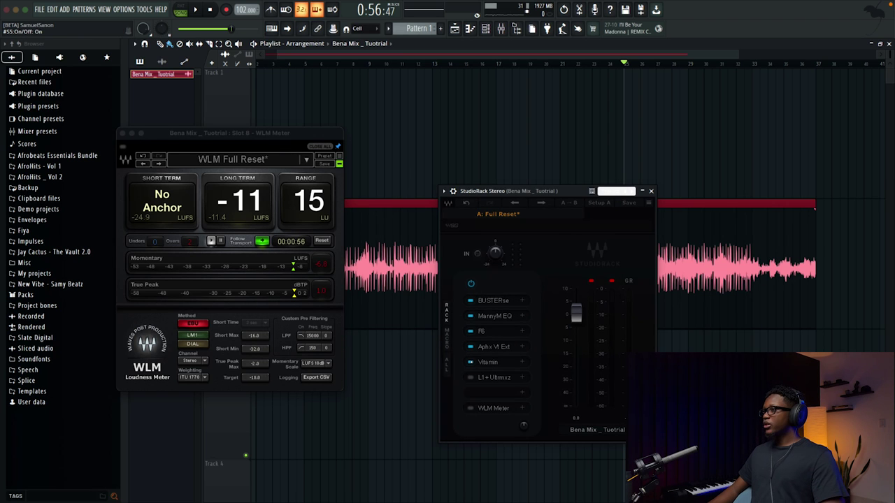
{"action": "left_click", "coordinate": [494, 362]}
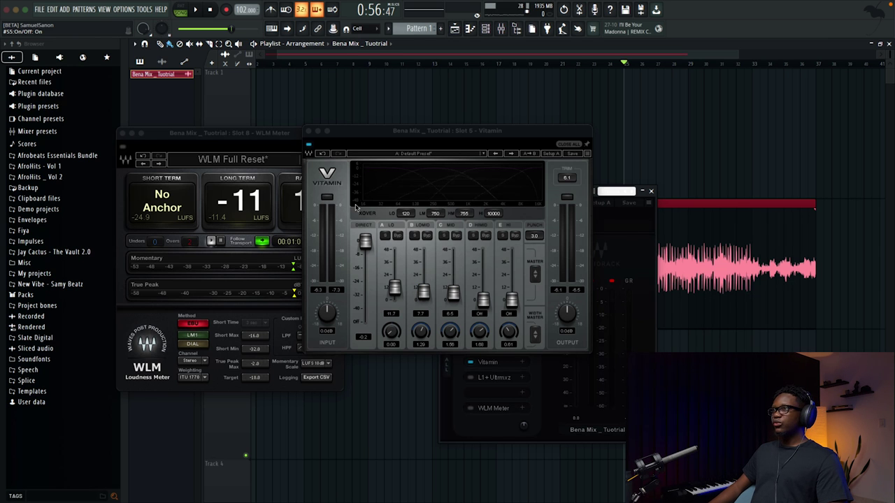
{"action": "left_click", "coordinate": [308, 132]}
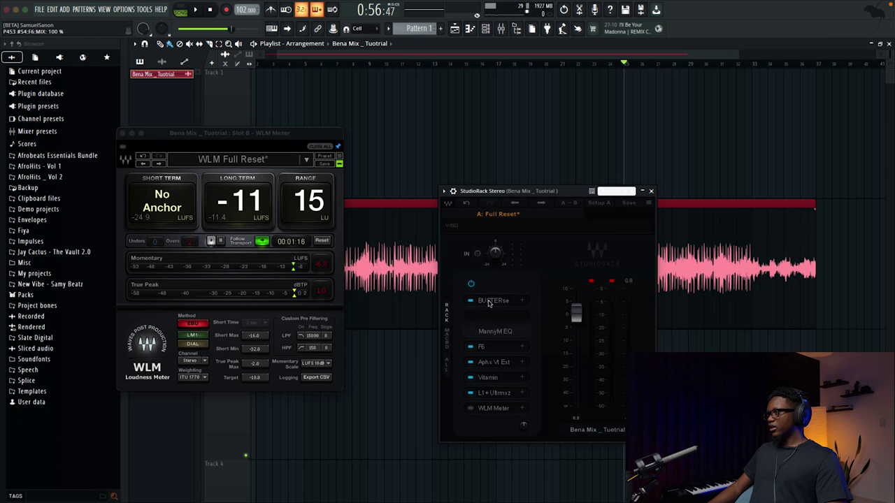
Shift the processing plugins down one slot and load NLS Buss in the freed first slot.
{"action": "left_click", "coordinate": [509, 305]}
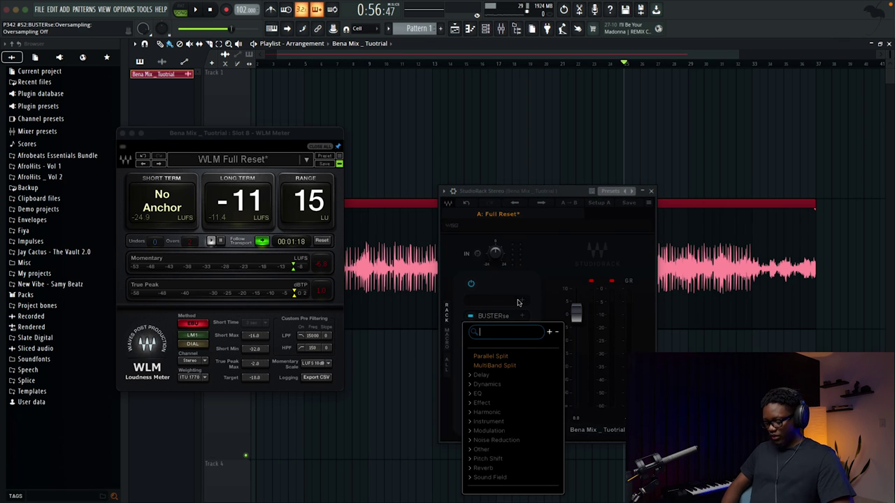
{"action": "type", "text": "nls"}
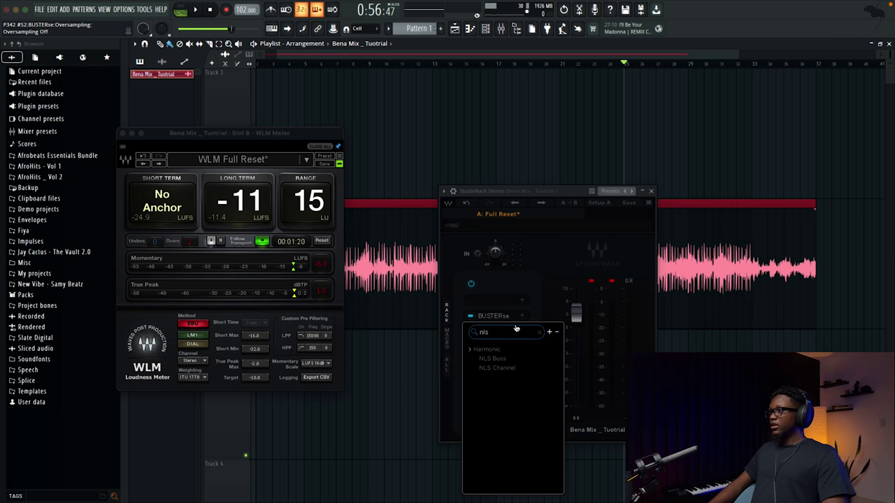
{"action": "left_click", "coordinate": [493, 358]}
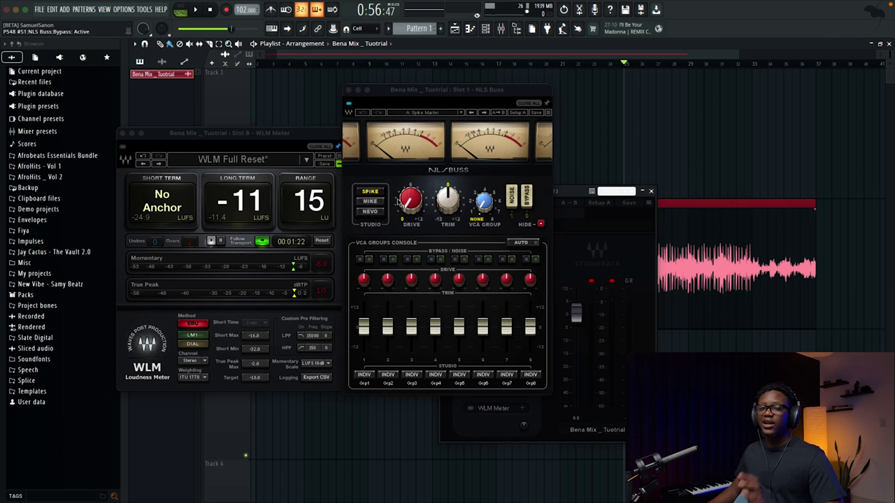
Switch NLS Buss to the NEVO studio model and raise its drive to 3.9 during playback.
{"action": "left_click", "coordinate": [370, 212]}
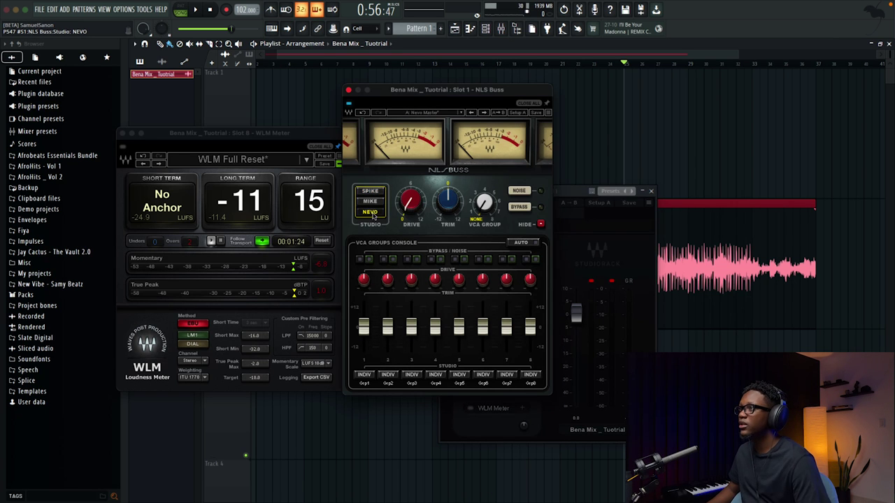
{"action": "key", "text": "space"}
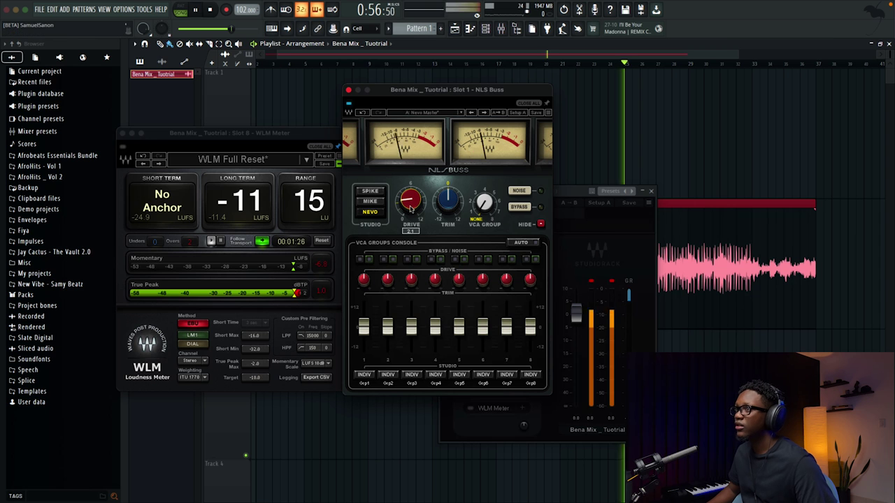
{"action": "mouse_move", "coordinate": [410, 201]}
{"action": "left_mouse_down"}
{"action": "mouse_move", "coordinate": [410, 179]}
{"action": "mouse_move", "coordinate": [411, 189]}
{"action": "left_mouse_up"}
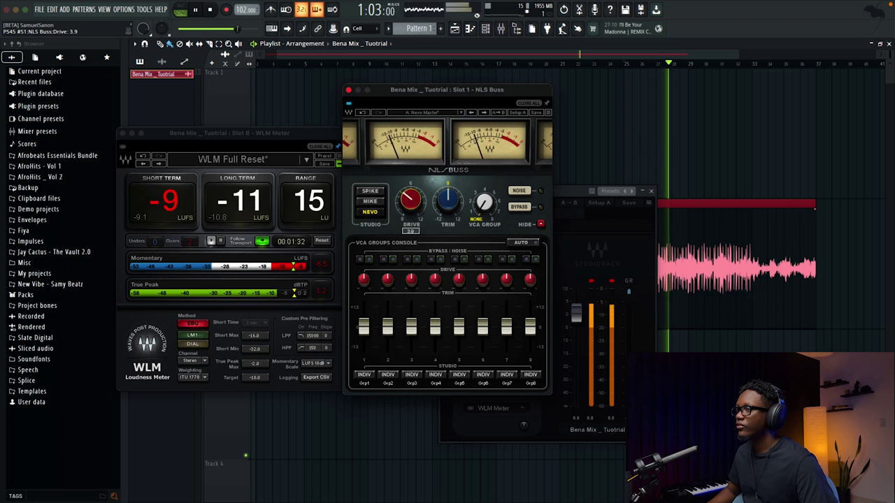
Compare the mix with NLS Buss bypassed and active, and reduce its drive to 2.6.
{"action": "left_click", "coordinate": [348, 104]}
{"action": "left_click", "coordinate": [348, 105]}
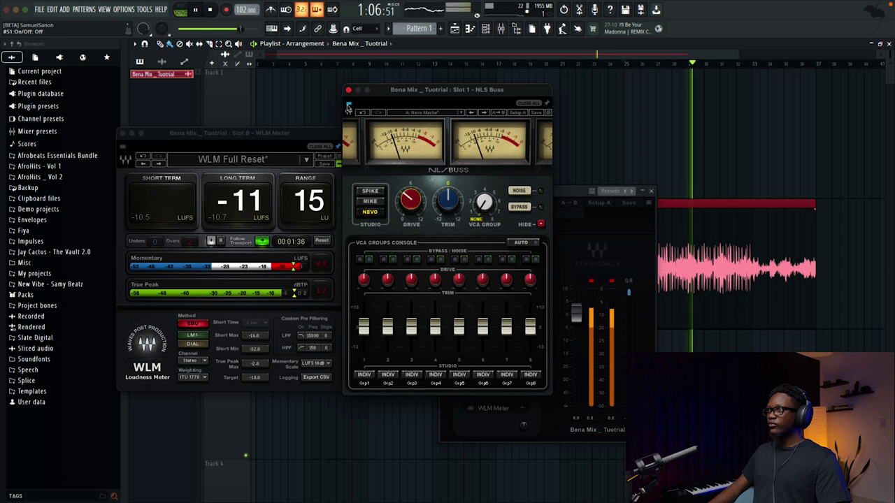
{"action": "left_click_drag", "start_coordinate": [412, 204], "coordinate": [412, 211]}
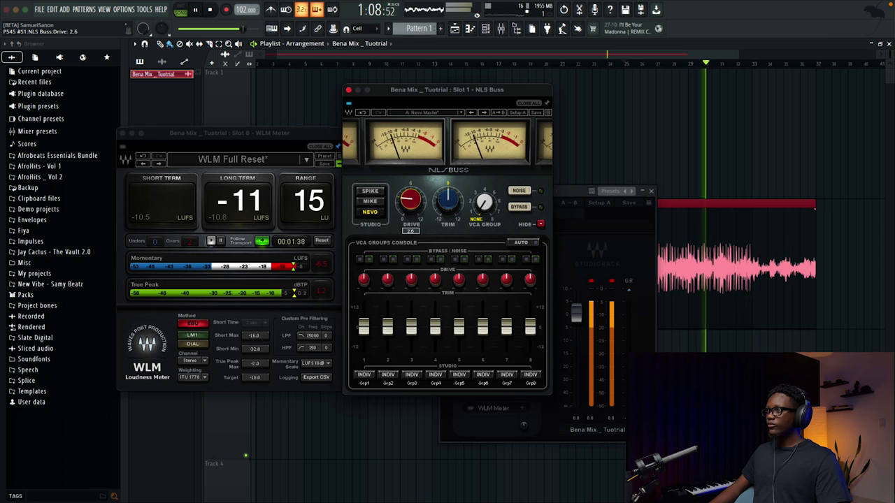
Close NLS Buss, reset the WLM Meter and restart playback for a fresh loudness measurement, reopening the meter from the rack.
{"action": "left_click", "coordinate": [348, 90]}
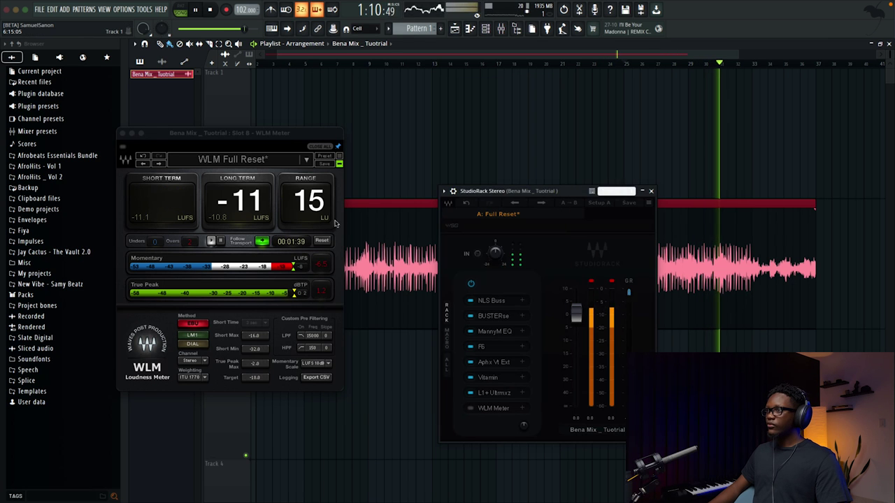
{"action": "key", "text": "space"}
{"action": "left_click", "coordinate": [323, 241]}
{"action": "key", "text": "space"}
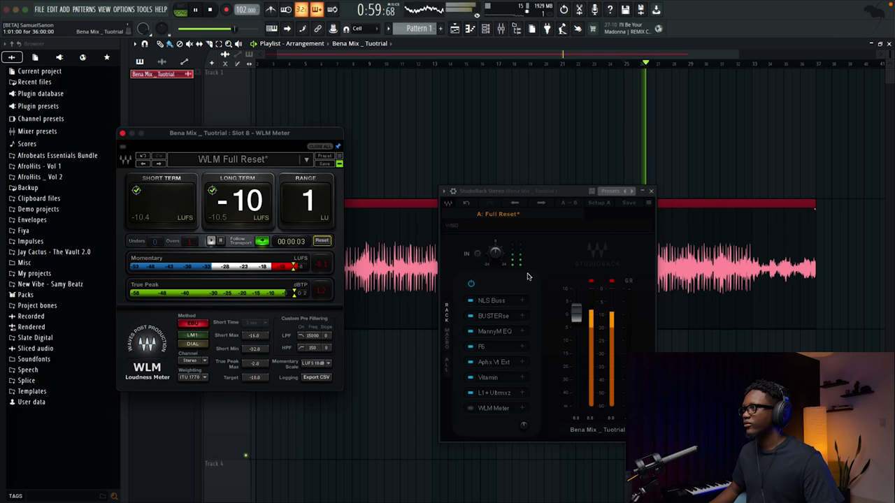
{"action": "left_click", "coordinate": [498, 410]}
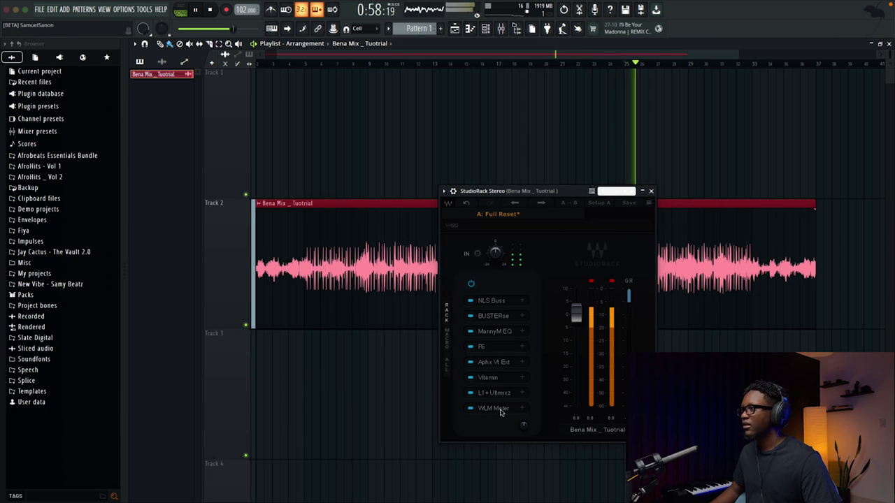
{"action": "left_click", "coordinate": [498, 409]}
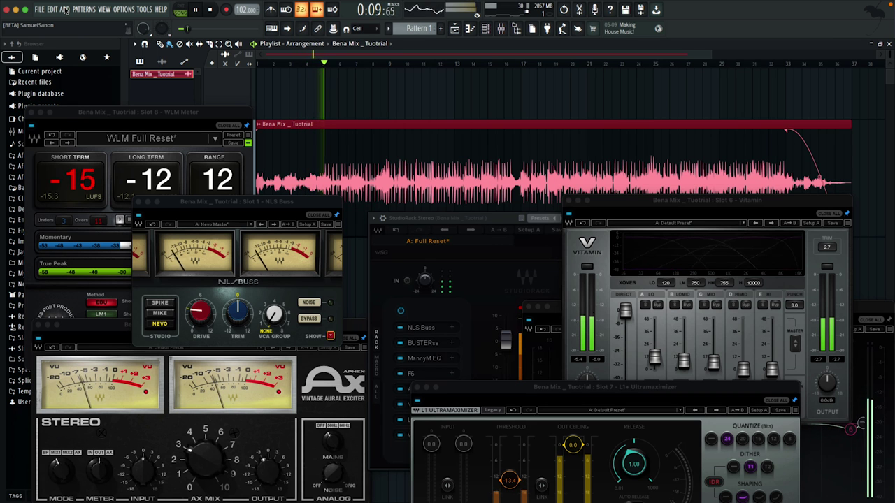
Bring the full Bena Mix clip on Track 2 into view above the plugin windows and restart playback from the beginning.
{"action": "scroll", "coordinate": [297, 138], "scroll_direction": "up", "scroll_amount": 2}
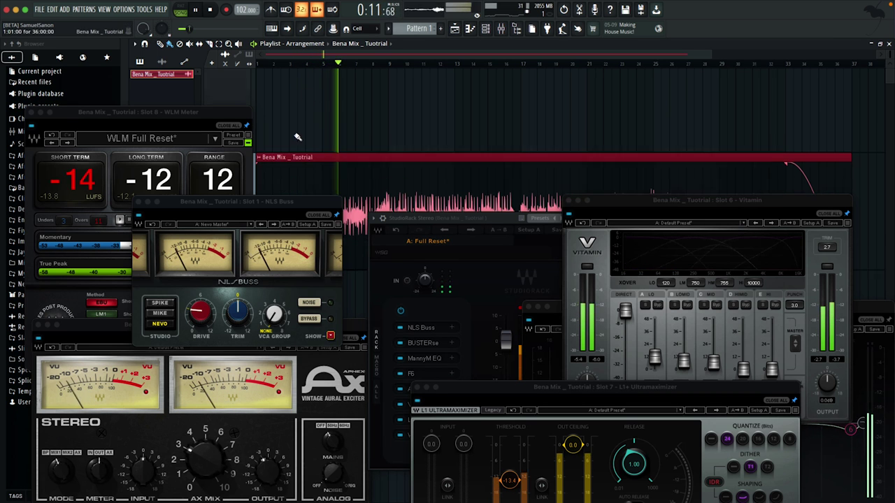
{"action": "scroll", "coordinate": [400, 159], "scroll_direction": "up", "scroll_amount": 1}
{"action": "scroll", "coordinate": [400, 158], "scroll_direction": "down", "scroll_amount": 2}
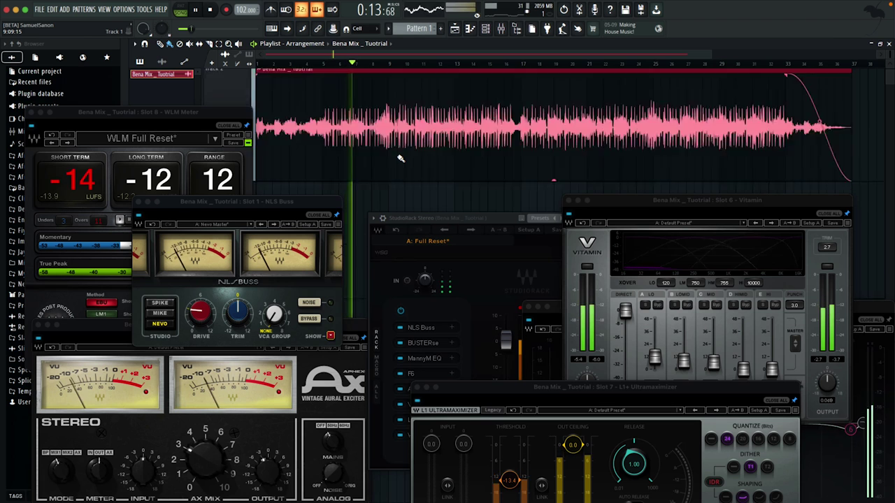
{"action": "scroll", "coordinate": [401, 158], "scroll_direction": "up", "scroll_amount": 1}
{"action": "scroll", "coordinate": [400, 158], "scroll_direction": "down", "scroll_amount": 1}
{"action": "key", "text": "space"}
{"action": "key", "text": "space"}
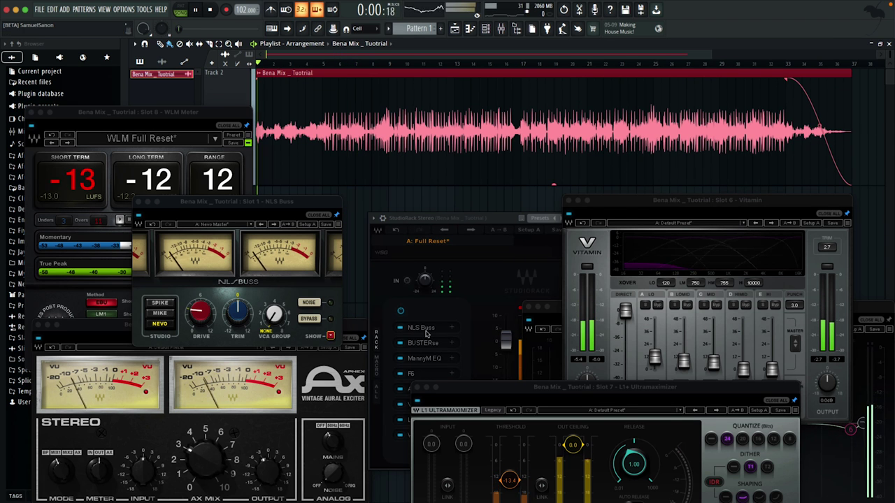
Open and pin the MannyM EQ, try fitting its window among the Vitamin and L1+ Ultramaximizer windows, and close it.
{"action": "left_click", "coordinate": [425, 358]}
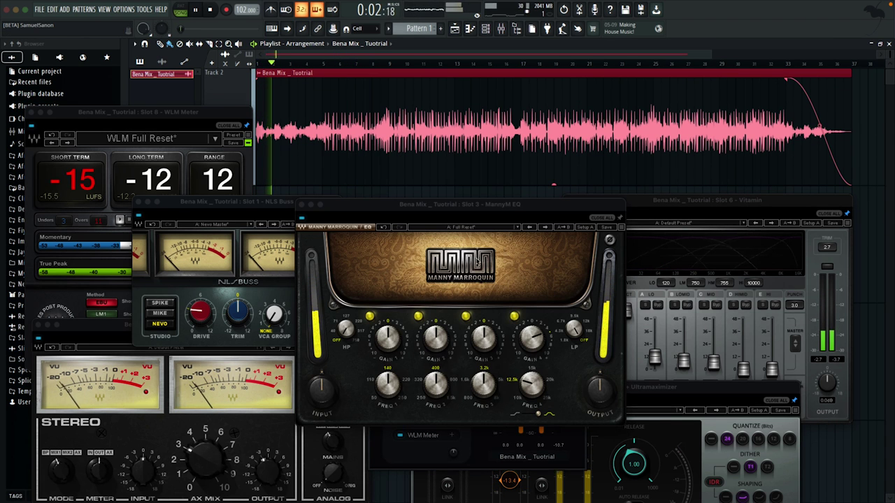
{"action": "left_click", "coordinate": [620, 219]}
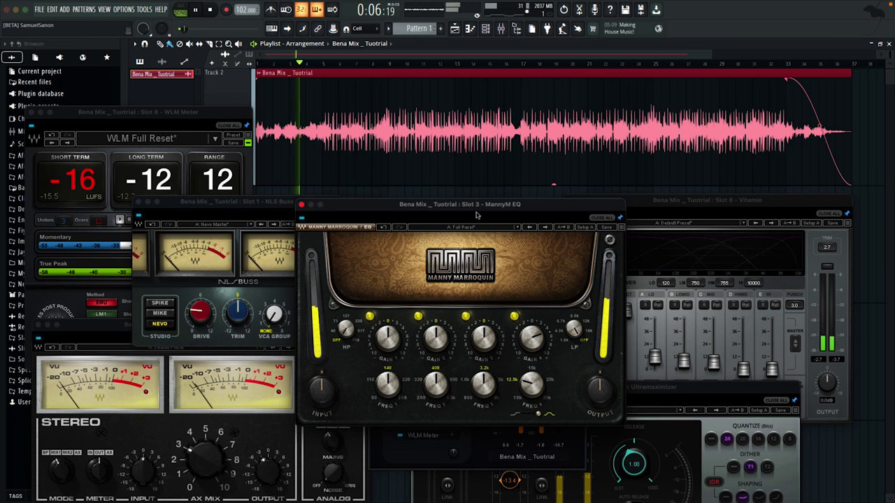
{"action": "left_click_drag", "start_coordinate": [462, 206], "coordinate": [510, 197]}
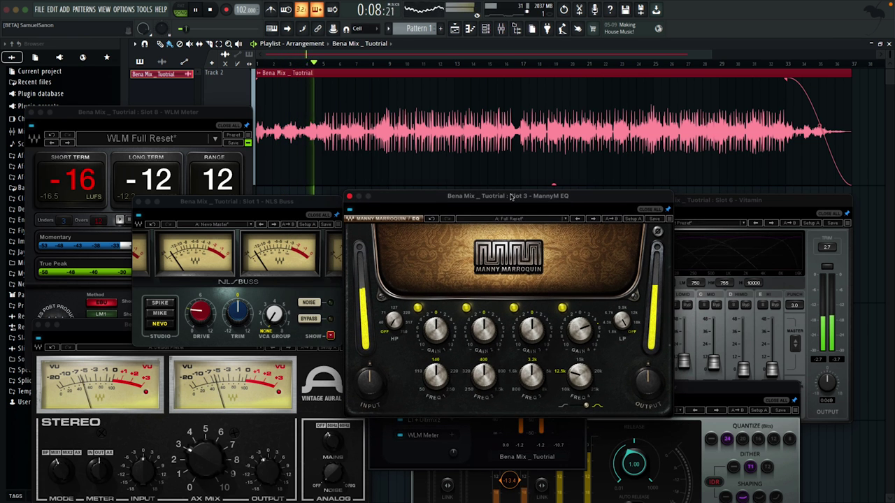
{"action": "left_click", "coordinate": [700, 202]}
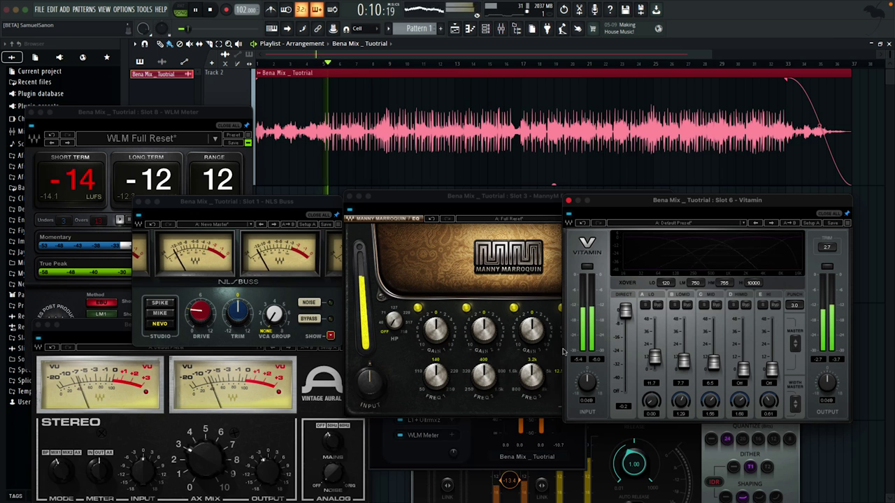
{"action": "left_click", "coordinate": [578, 437]}
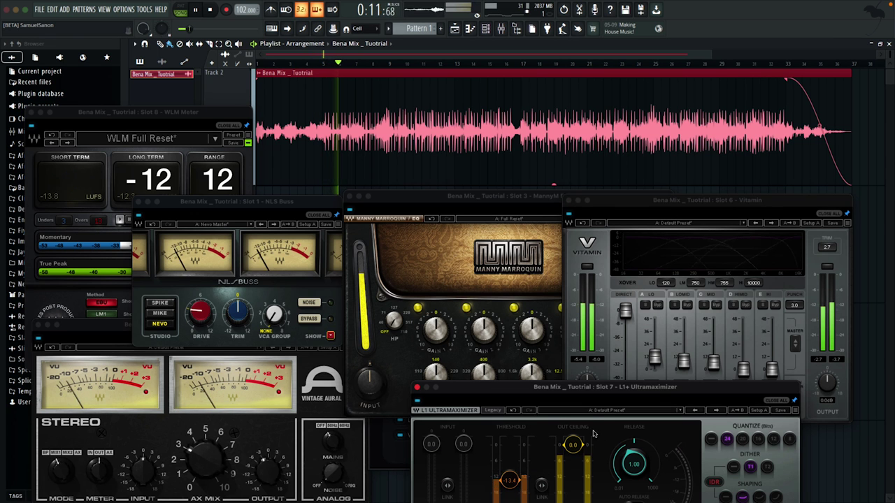
{"action": "left_click", "coordinate": [511, 240]}
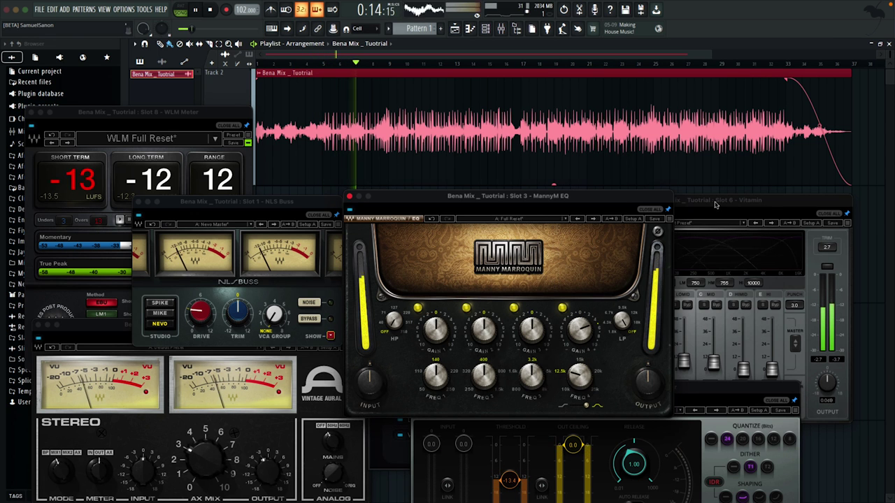
{"action": "left_click_drag", "start_coordinate": [585, 199], "coordinate": [593, 180]}
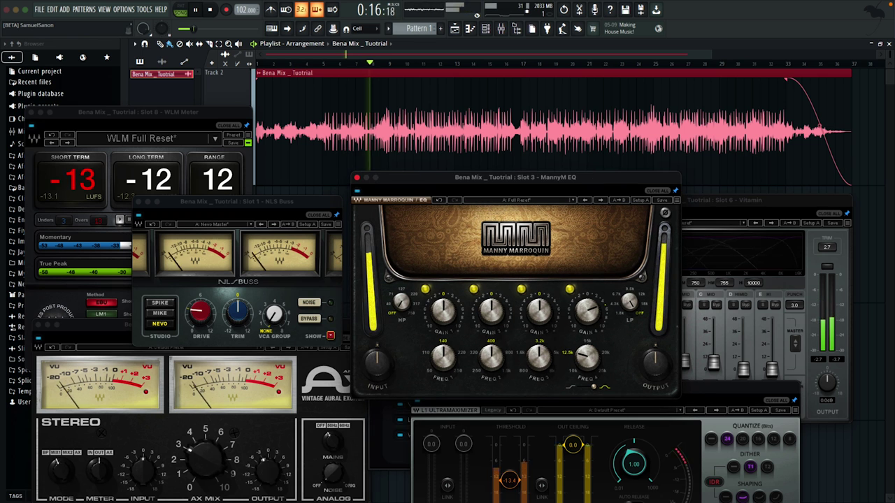
{"action": "left_click", "coordinate": [358, 180]}
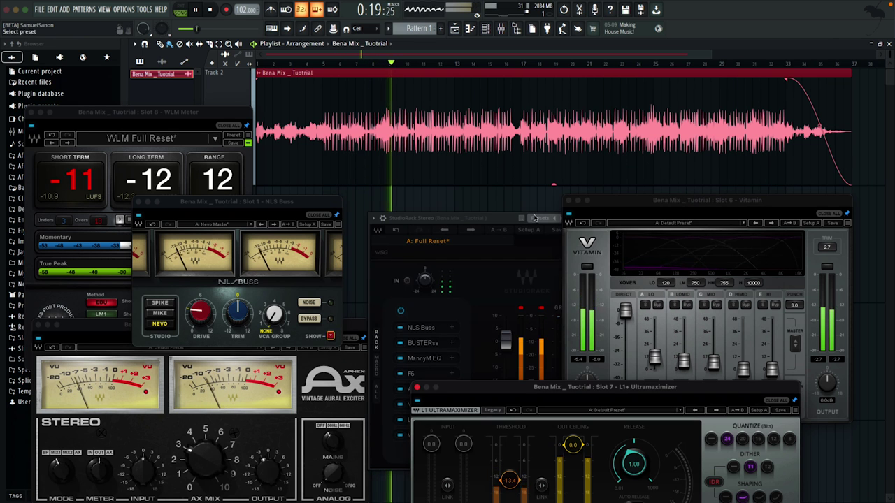
Close the Aphex Vintage Exciter and arrange the WLM Meter and NLS Buss windows below the clip with the loudness readings uncovered.
{"action": "left_click", "coordinate": [40, 325]}
{"action": "left_click_drag", "start_coordinate": [234, 202], "coordinate": [248, 294]}
{"action": "left_click_drag", "start_coordinate": [162, 112], "coordinate": [139, 153]}
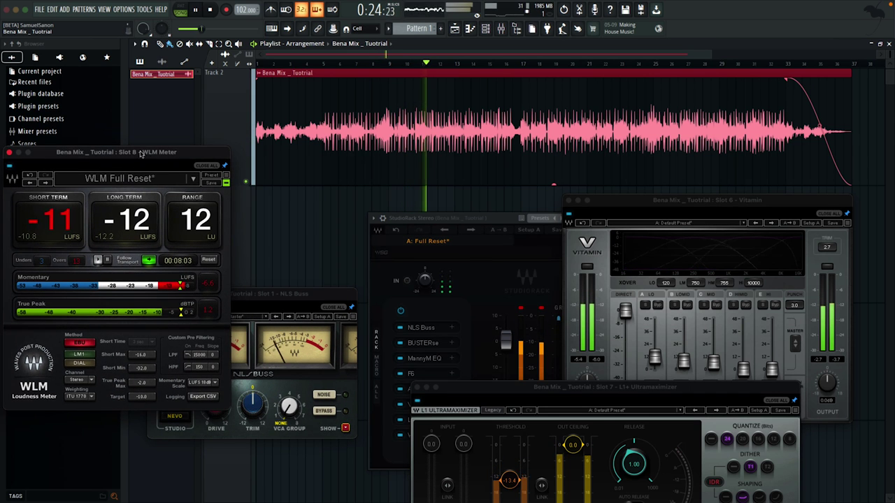
{"action": "left_click_drag", "start_coordinate": [259, 294], "coordinate": [259, 296]}
{"action": "left_click_drag", "start_coordinate": [151, 152], "coordinate": [233, 205]}
{"action": "left_click", "coordinate": [258, 296]}
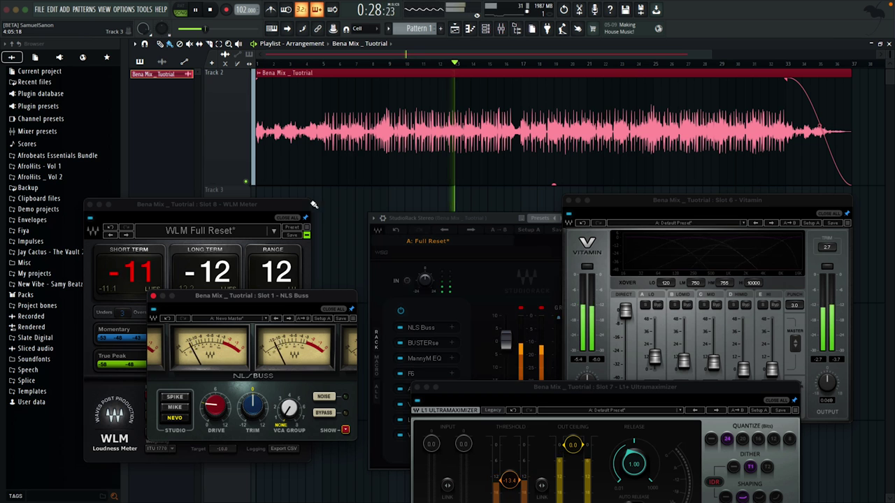
{"action": "left_click_drag", "start_coordinate": [241, 297], "coordinate": [250, 337]}
{"action": "left_click_drag", "start_coordinate": [207, 201], "coordinate": [174, 201]}
{"action": "left_click", "coordinate": [309, 336]}
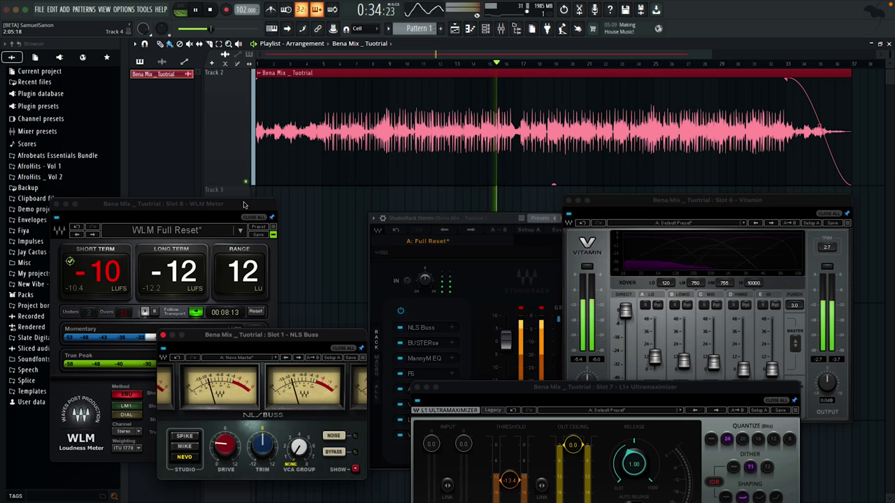
Bring StudioRack in front of the other plugins, play the mastered mix from the start to its fade-out, and stop playback.
{"action": "key", "text": "space"}
{"action": "key", "text": "space"}
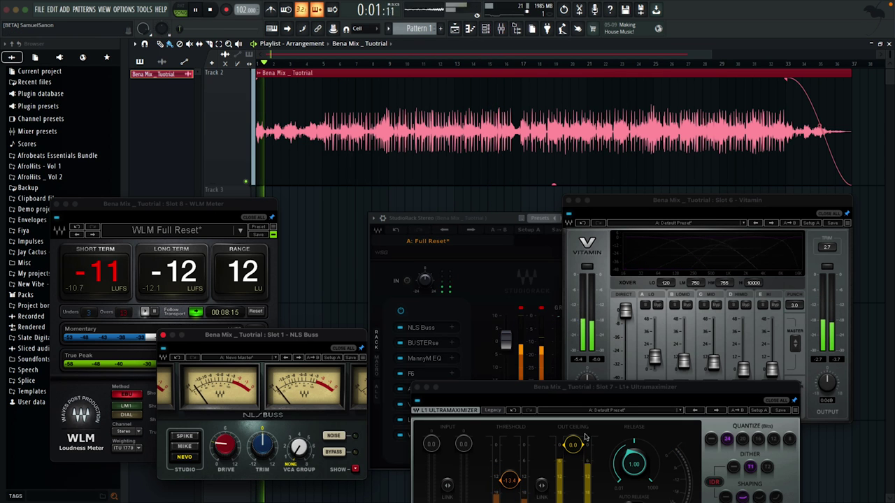
{"action": "left_click", "coordinate": [509, 281]}
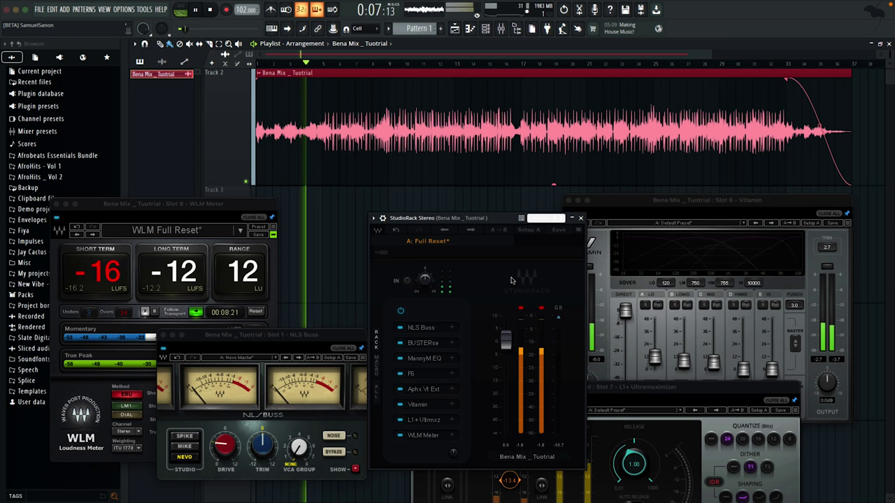
{"action": "key", "text": "space"}
{"action": "key", "text": "space"}
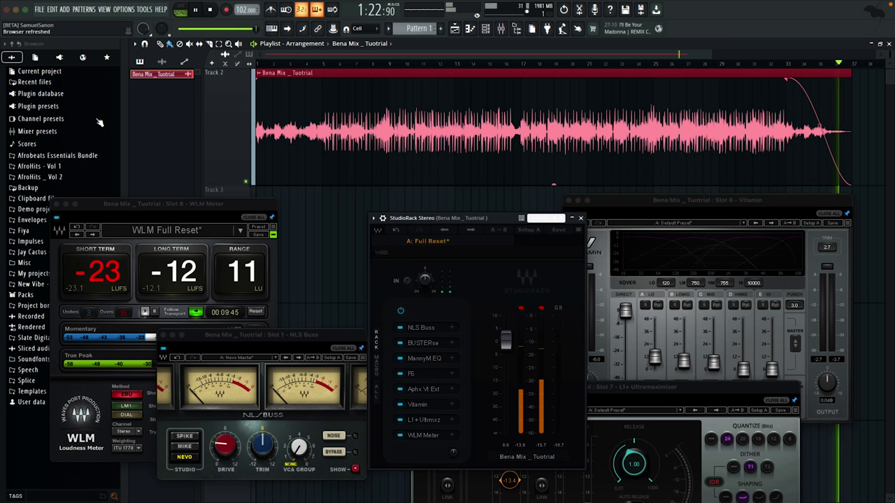
{"action": "key", "text": "space"}
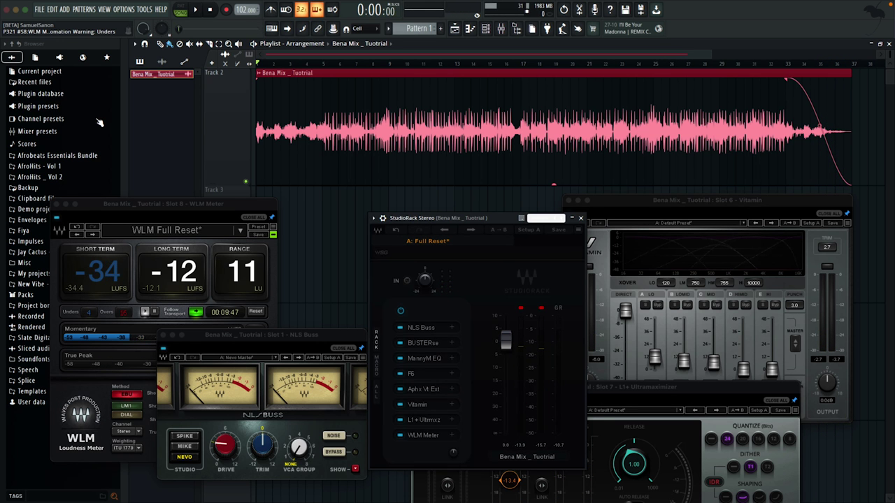